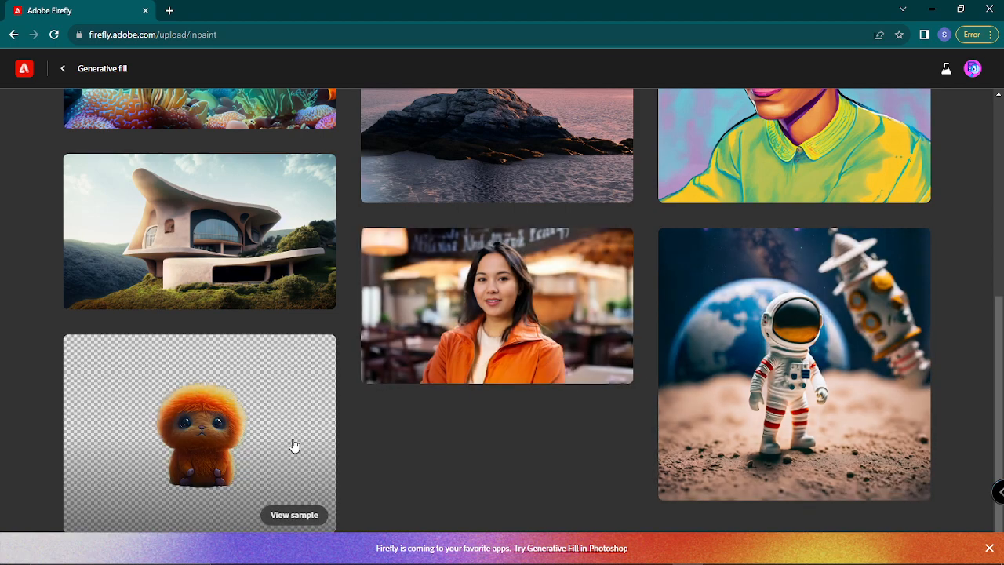
# - Open the lighthouse-at-sunset sample image in Generative fill
pyautogui.scroll(1, 382, 424)
pyautogui.scroll(2, 426, 432)
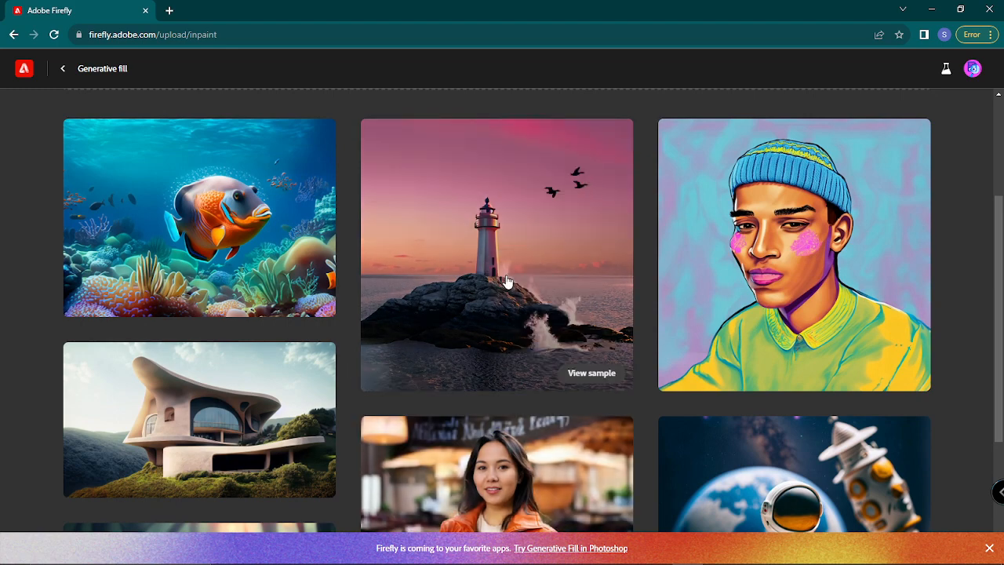
pyautogui.click(592, 375)
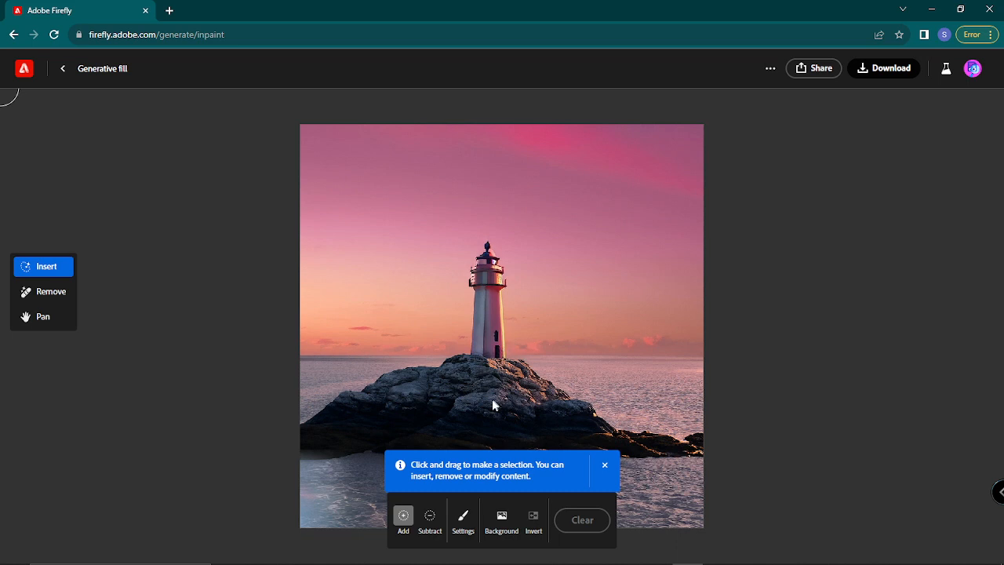
# - Brush over the whole lighthouse and generate a fill with the description left blank so it blends with the surroundings
pyautogui.doubleClick(404, 257)
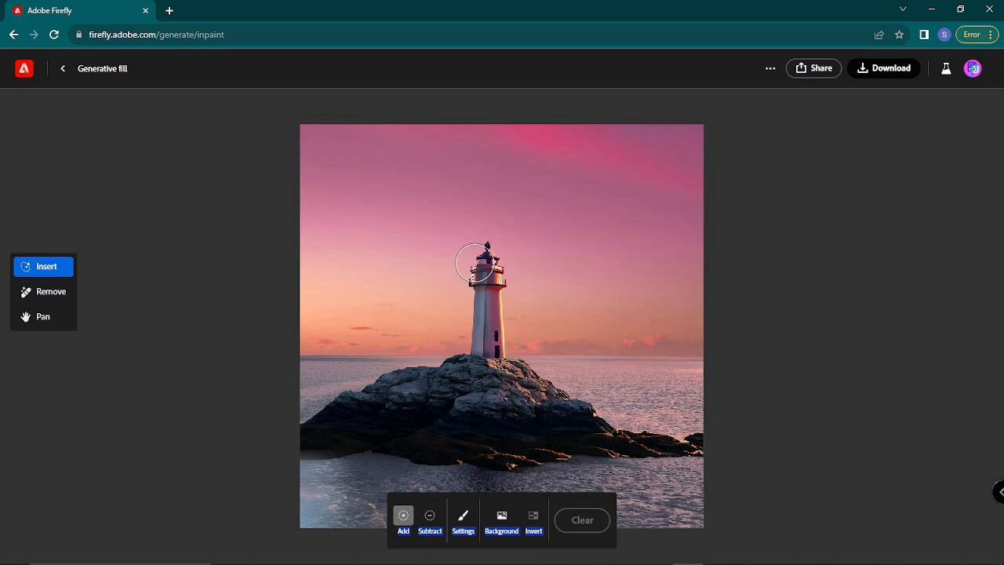
pyautogui.moveTo(485, 256)
pyautogui.mouseDown()
pyautogui.moveTo(487, 310)
pyautogui.moveTo(500, 286)
pyautogui.moveTo(486, 255)
pyautogui.moveTo(480, 287)
pyautogui.moveTo(493, 345)
pyautogui.moveTo(483, 353)
pyautogui.mouseUp()
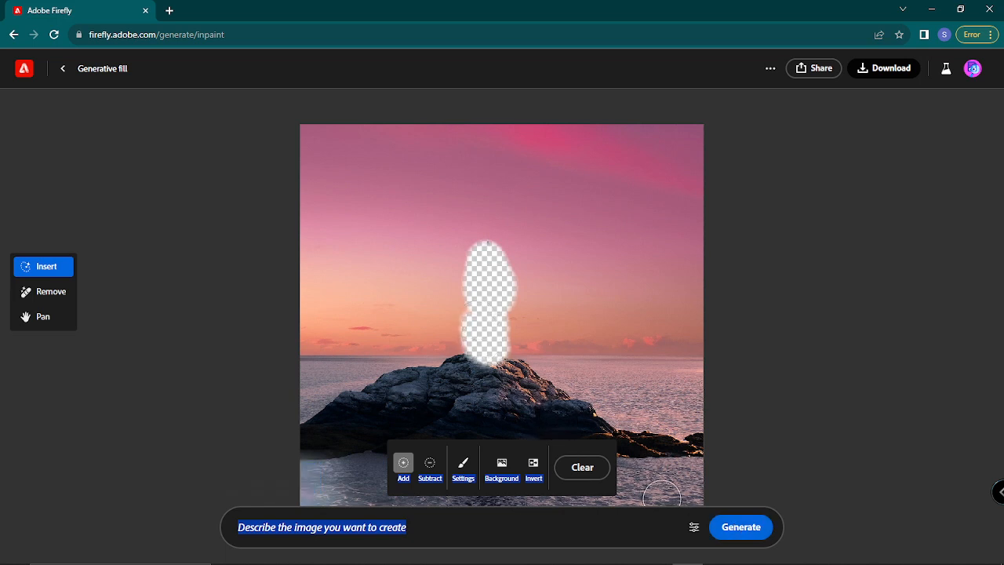
pyautogui.click(739, 529)
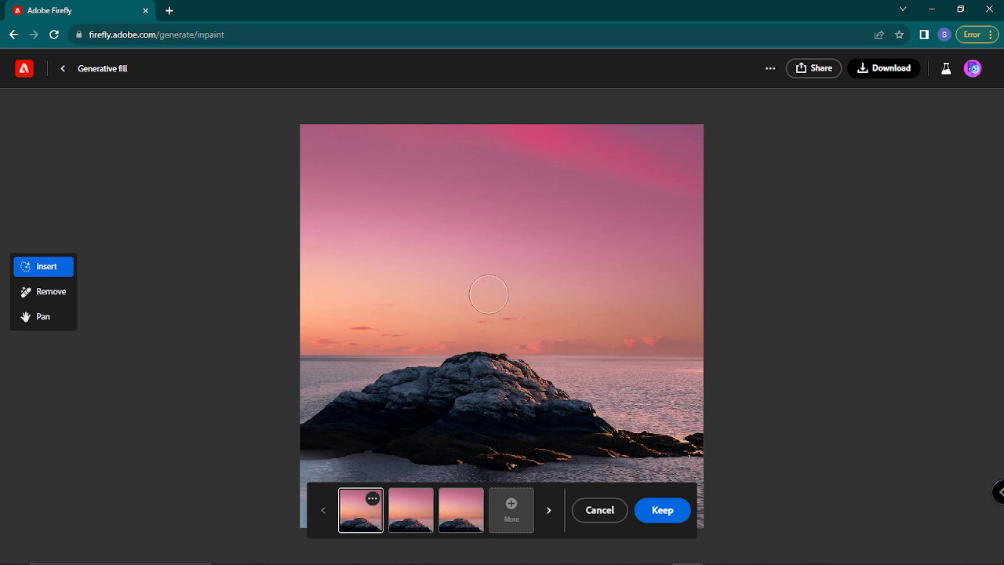
# - Compare the generated variations without the lighthouse and keep the third one
pyautogui.click(408, 523)
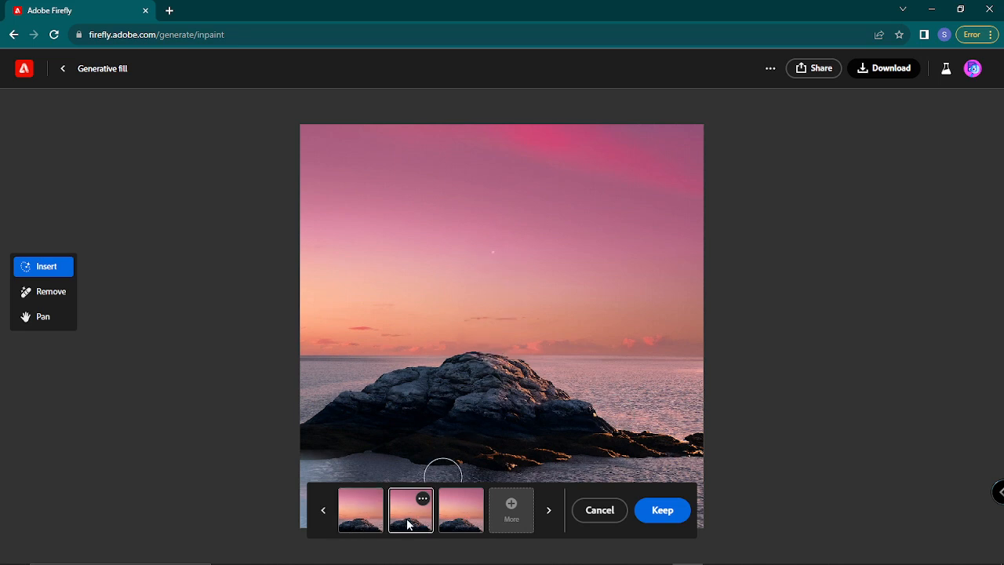
pyautogui.click(461, 518)
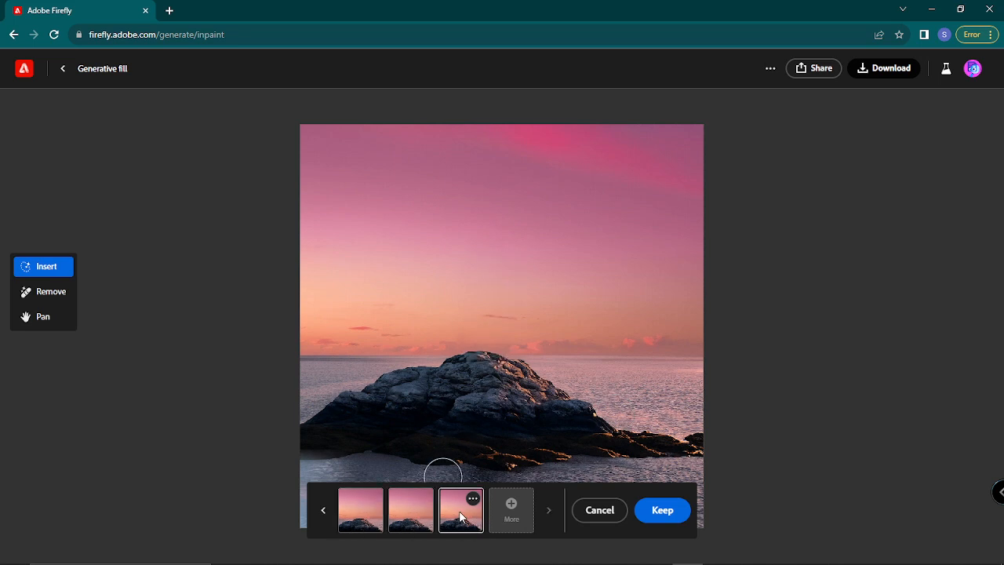
pyautogui.click(394, 529)
pyautogui.click(361, 527)
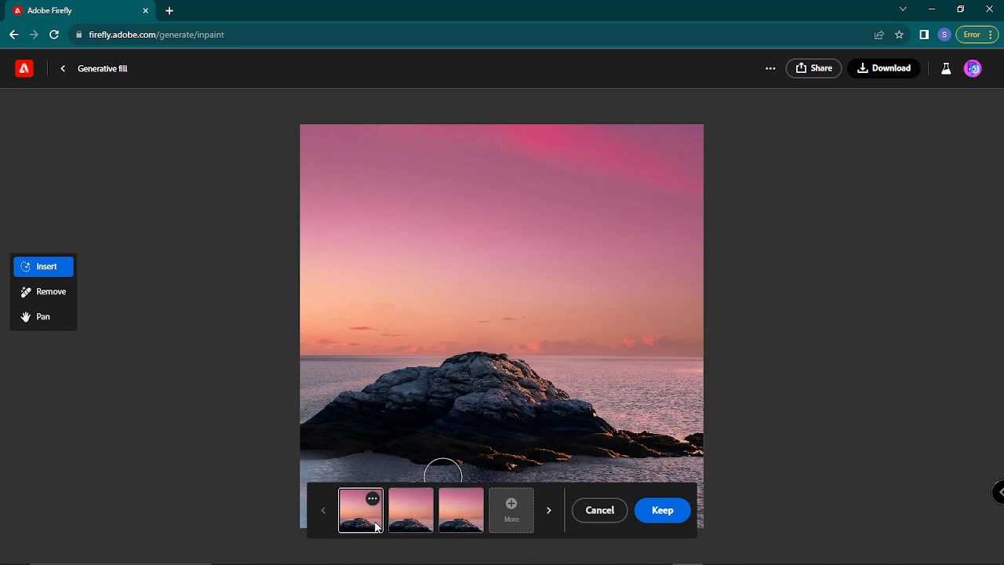
pyautogui.click(420, 520)
pyautogui.click(468, 515)
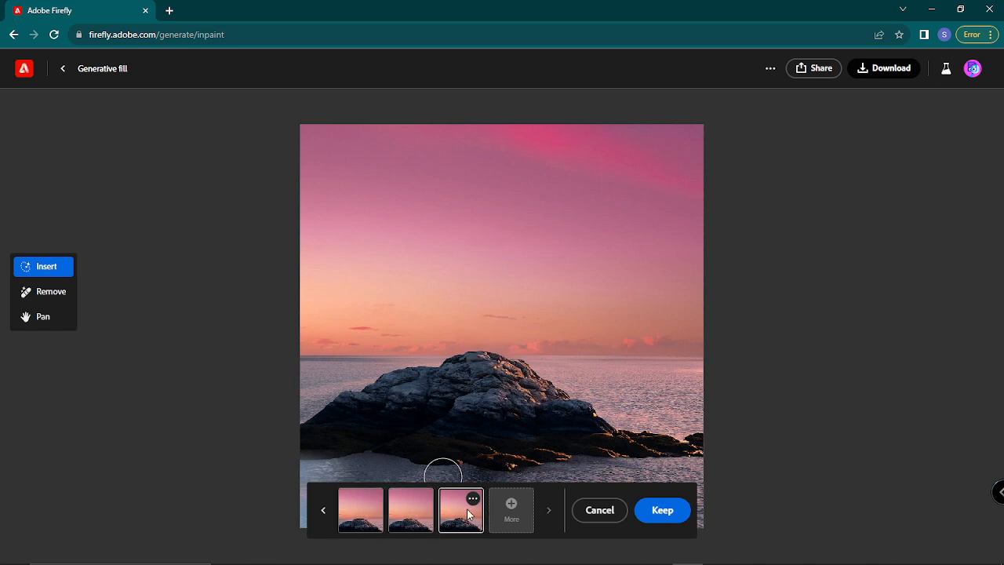
pyautogui.click(416, 523)
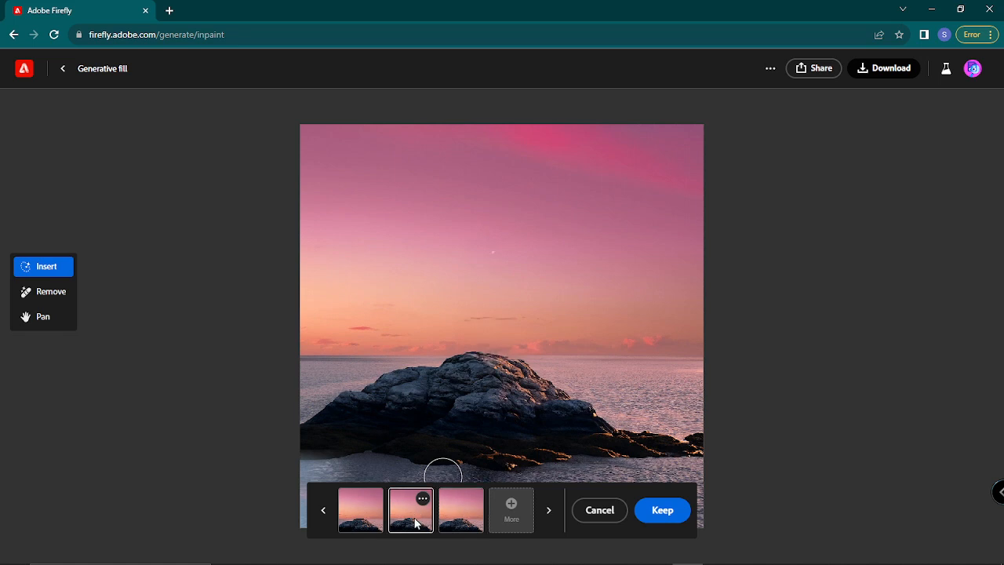
pyautogui.click(448, 522)
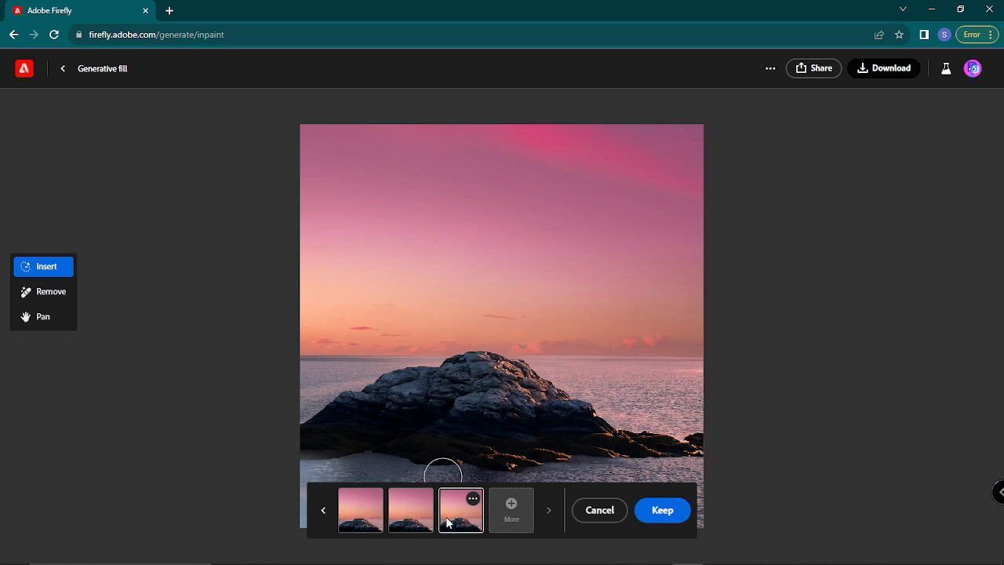
pyautogui.click(661, 510)
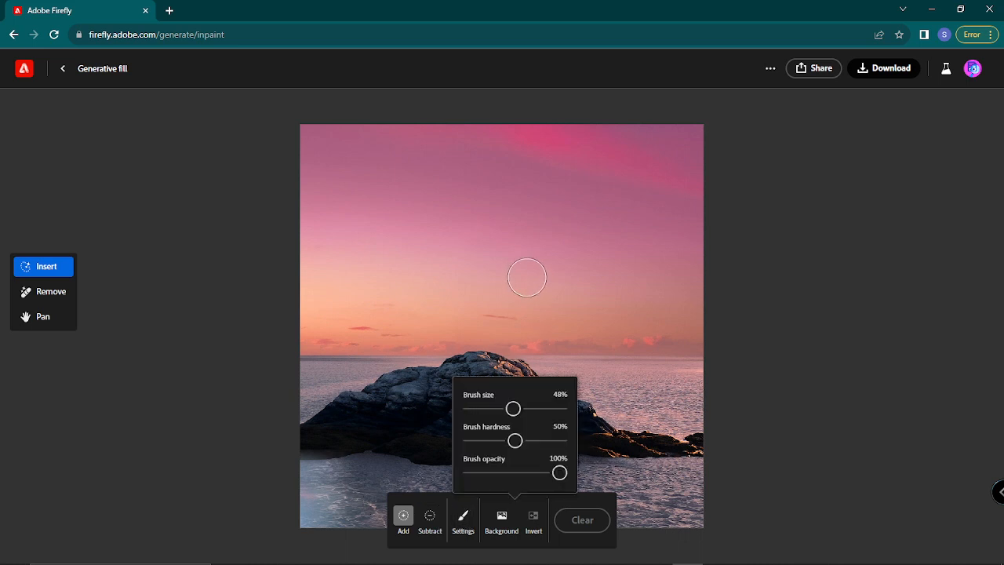
# - Brush a selection patch in the upper right of the sky and erase it with the Subtract brush
pyautogui.moveTo(615, 194); pyautogui.dragTo(600, 228)
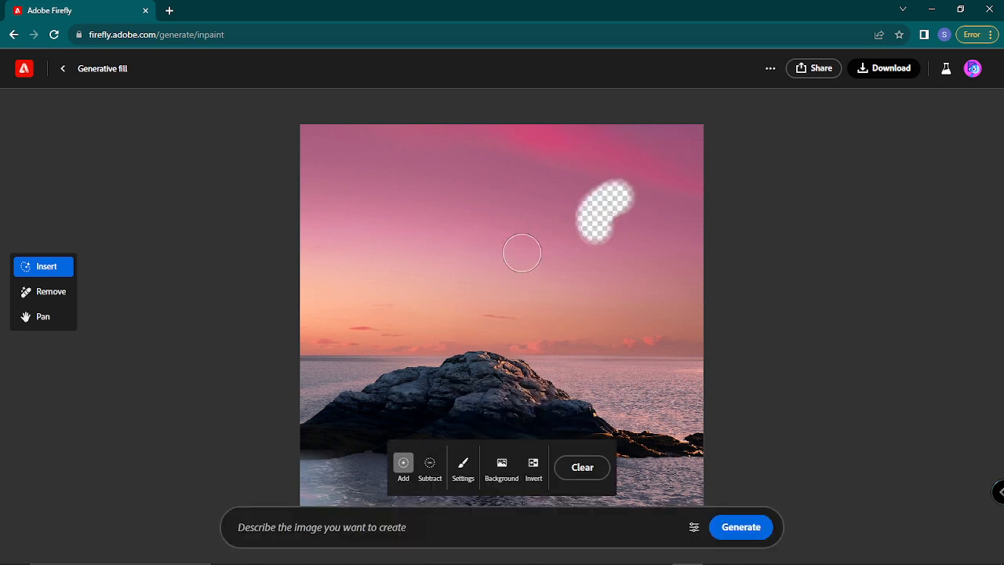
pyautogui.click(430, 465)
pyautogui.moveTo(585, 224); pyautogui.dragTo(641, 204)
# - Select the image background automatically and invert the selection so that only the rock is masked
pyautogui.click(502, 466)
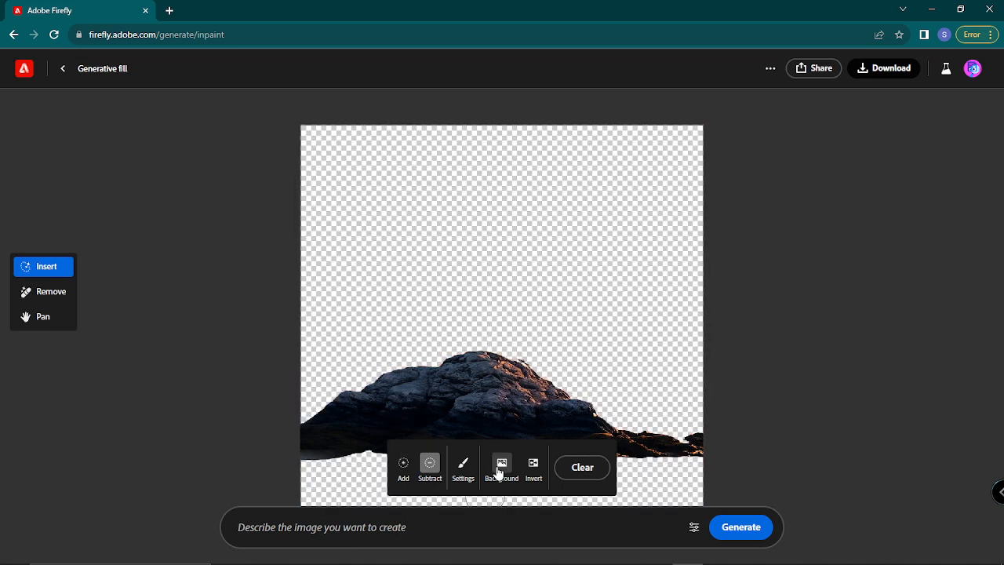
pyautogui.click(587, 469)
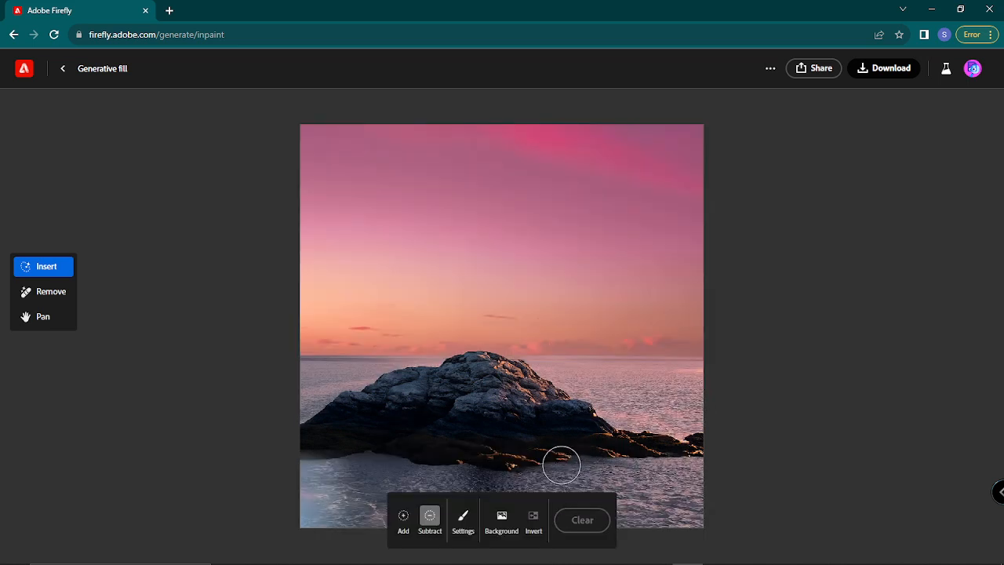
pyautogui.click(502, 517)
pyautogui.click(533, 469)
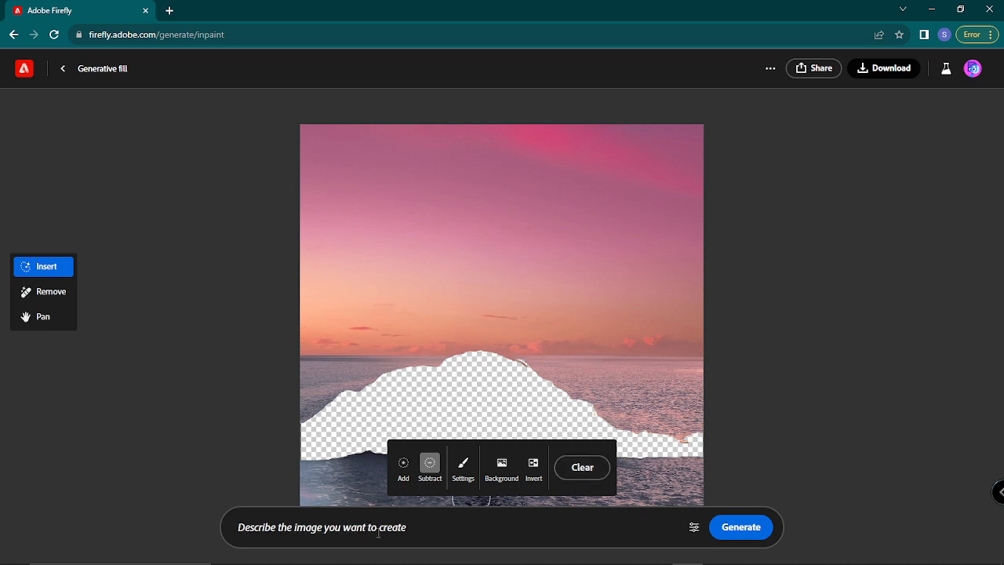
# - Generate a beautiful island with coconut trees in place of the masked rock
pyautogui.click(378, 533)
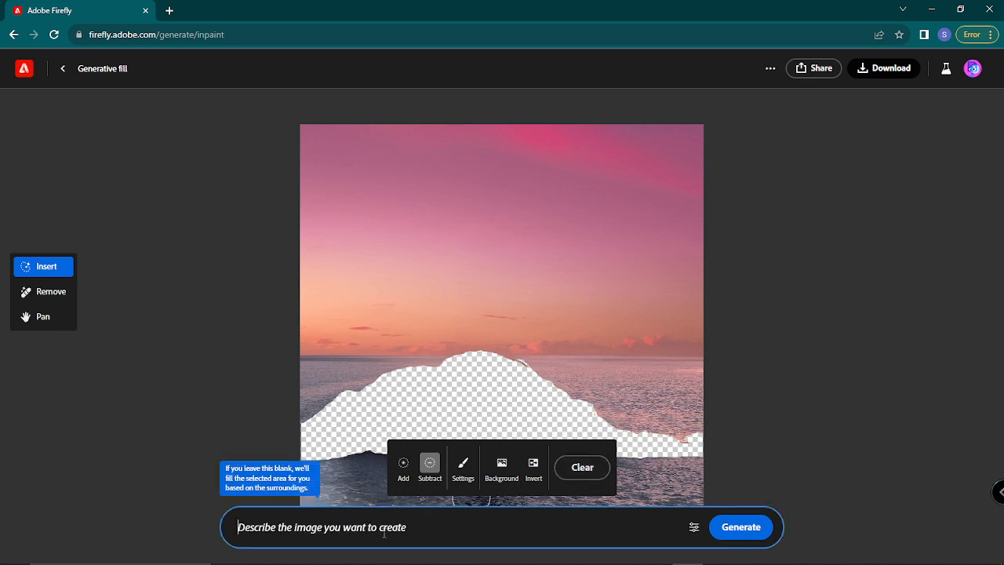
pyautogui.write('be')
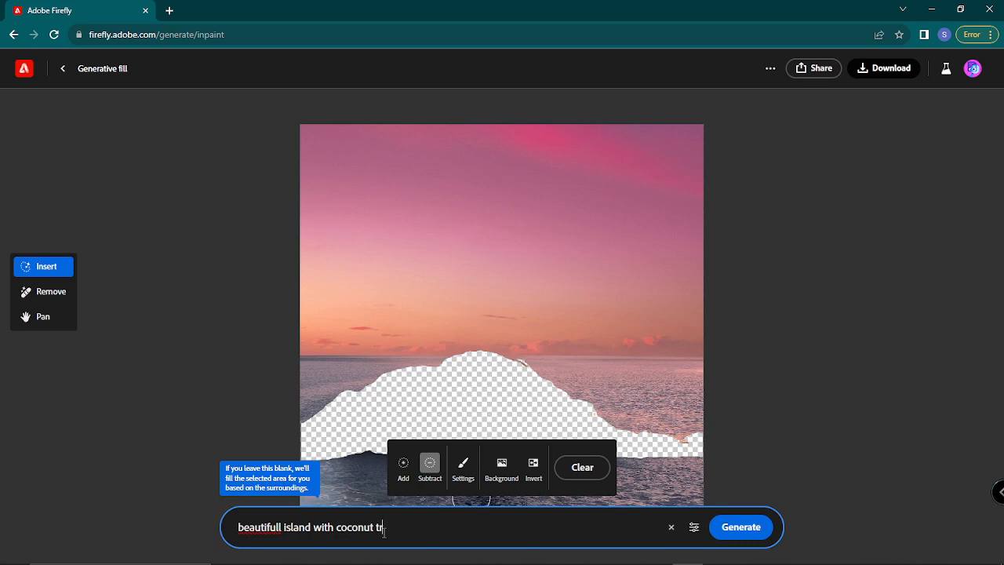
pyautogui.press('Return')
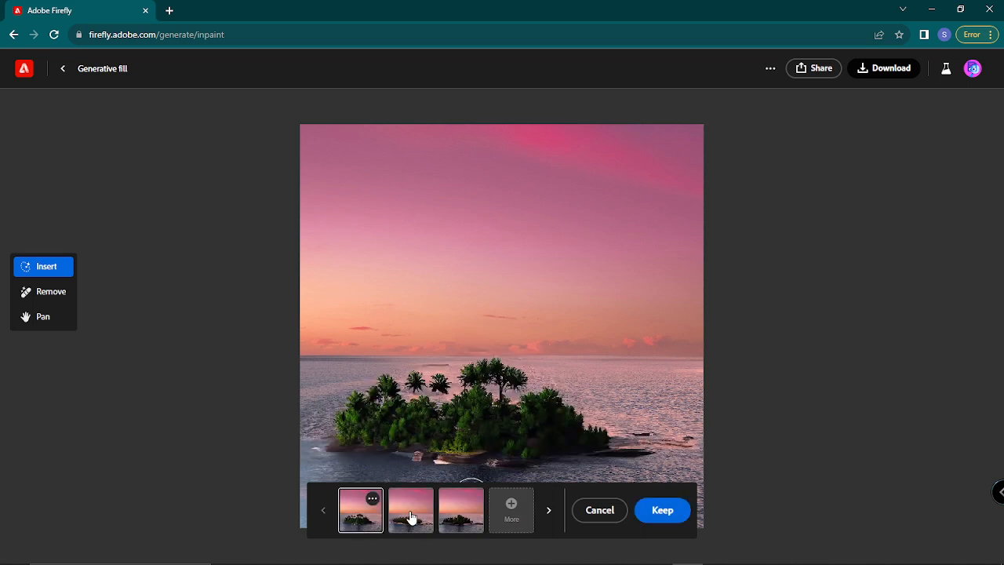
# - Compare the generated island variations, keep the first one and download the image
pyautogui.click(411, 517)
pyautogui.click(468, 513)
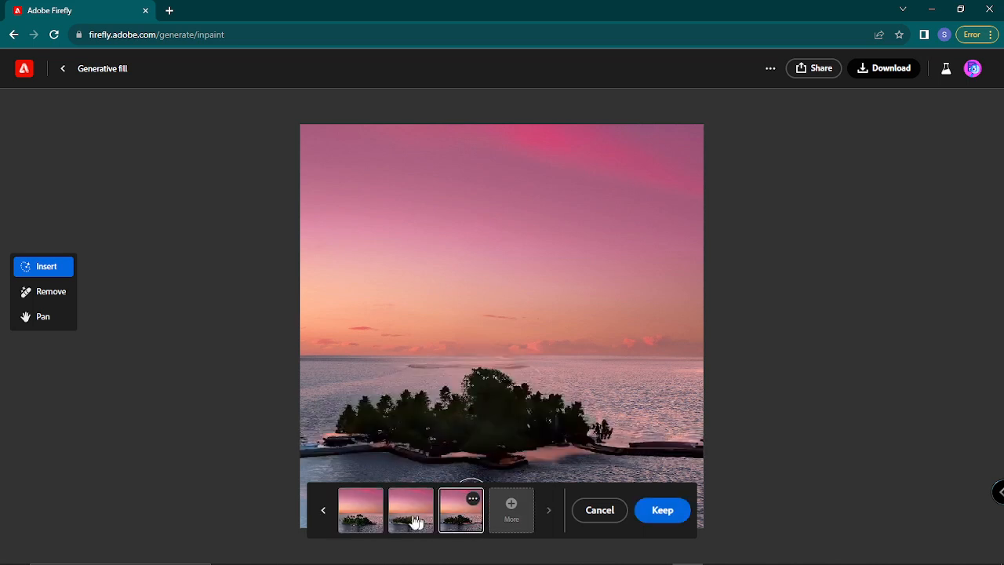
pyautogui.click(352, 521)
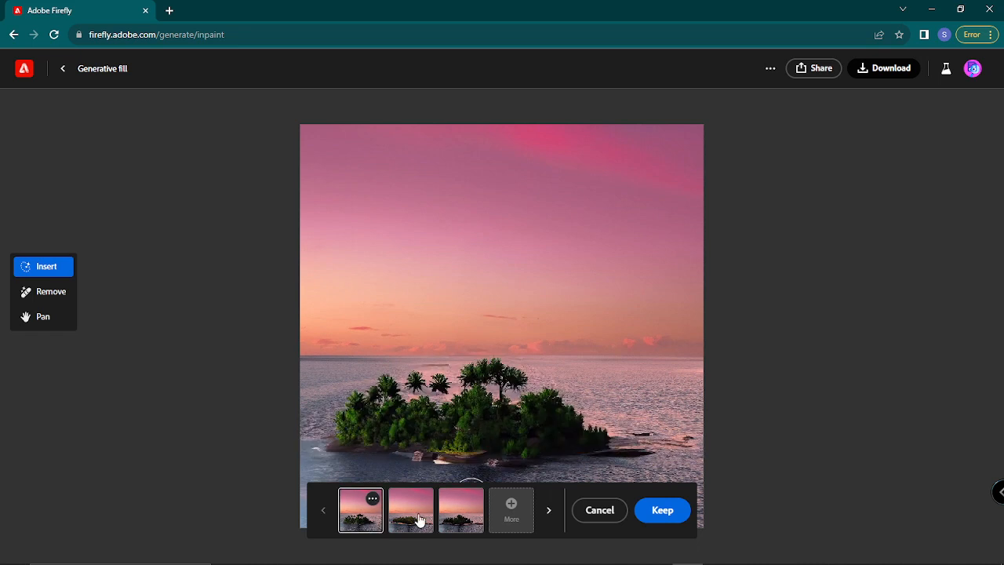
pyautogui.click(419, 520)
pyautogui.click(366, 525)
pyautogui.click(662, 509)
pyautogui.click(883, 69)
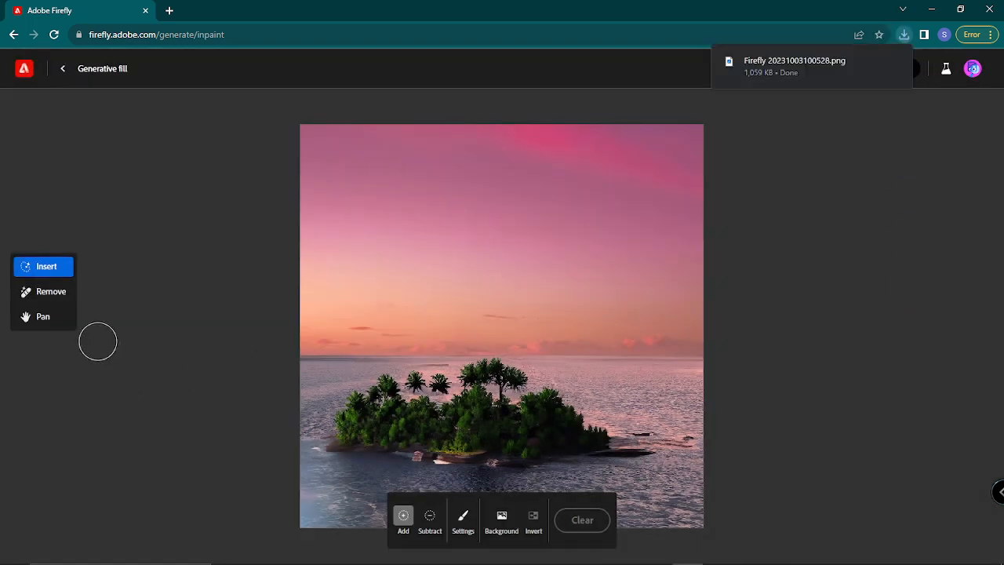
# - Brush an oval patch in the sky to the upper right of the island and generate a "helicopter" there
pyautogui.click(26, 317)
pyautogui.moveTo(400, 283); pyautogui.dragTo(381, 269)
pyautogui.click(46, 266)
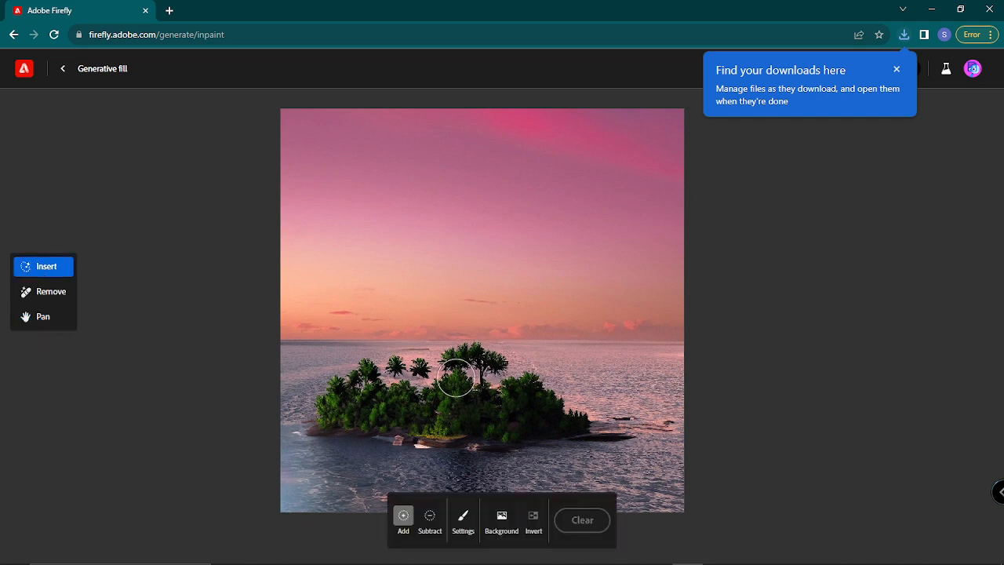
pyautogui.moveTo(589, 209)
pyautogui.mouseDown()
pyautogui.moveTo(535, 230)
pyautogui.moveTo(597, 222)
pyautogui.moveTo(572, 224)
pyautogui.mouseUp()
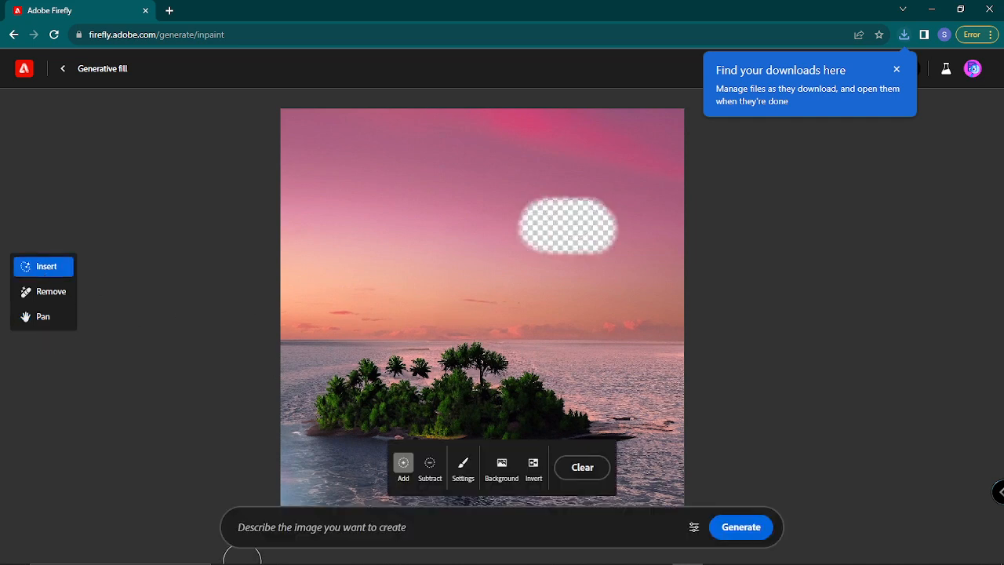
pyautogui.click(275, 523)
pyautogui.write('helicopt')
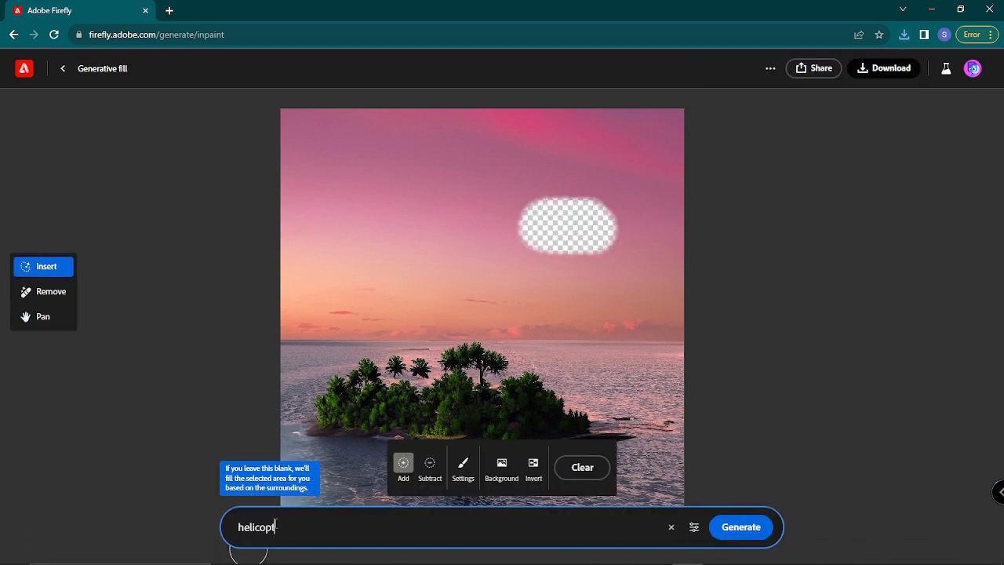
pyautogui.write('er')
pyautogui.click(749, 530)
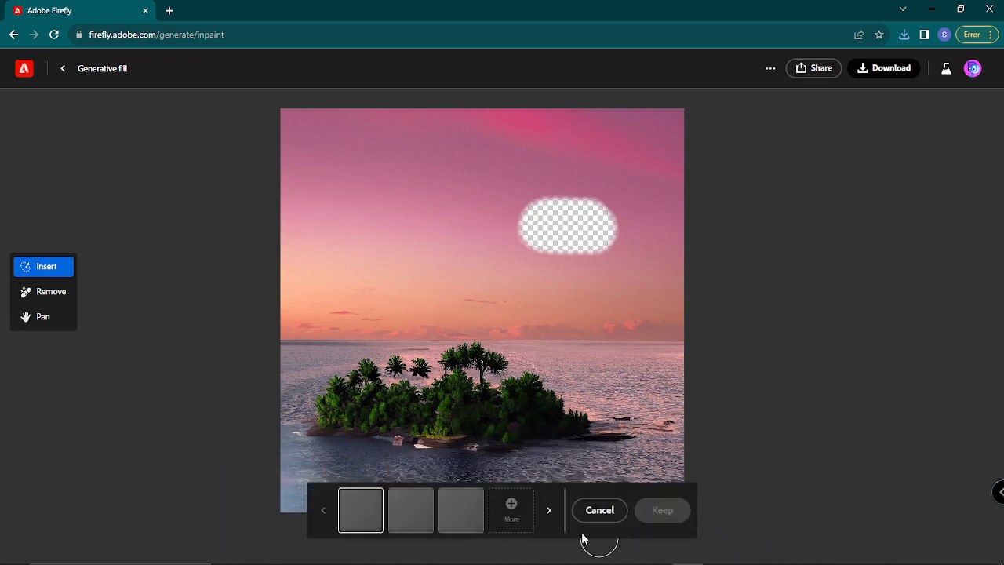
# - Compare the helicopter variations and keep the third one
pyautogui.click(410, 510)
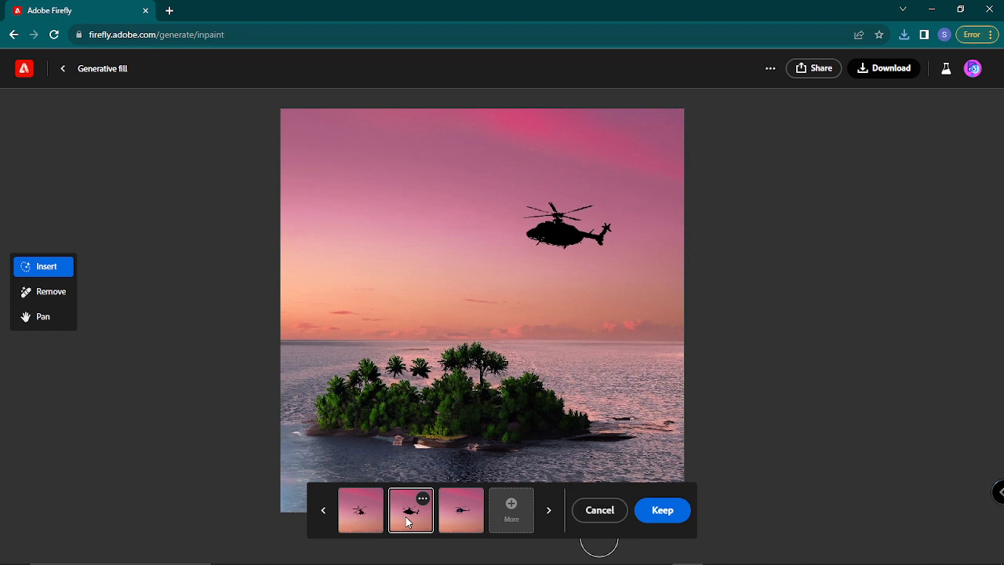
pyautogui.click(459, 521)
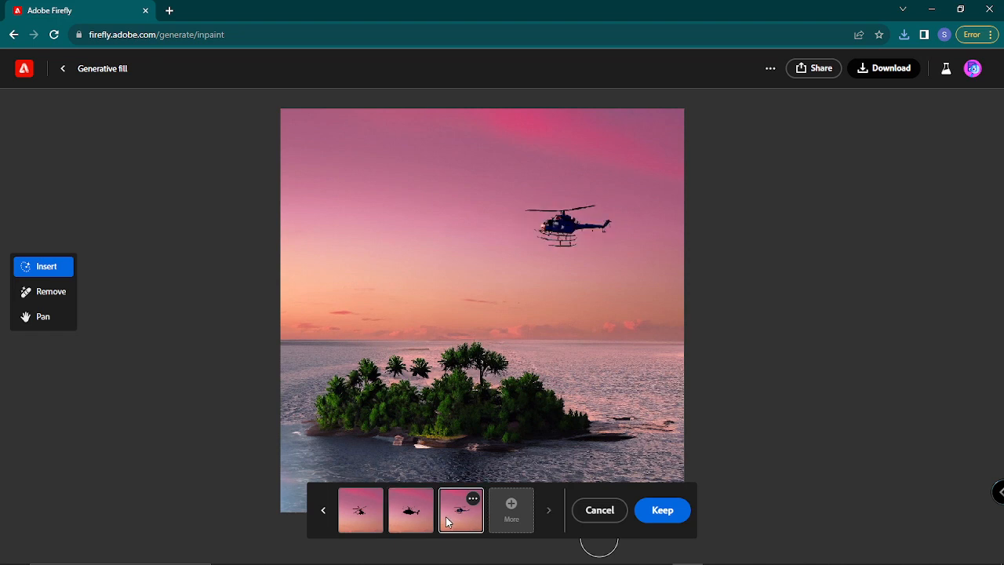
pyautogui.click(649, 513)
# - Brush an arc over the island from one image edge to the other and generate a beautiful rainbow in it
pyautogui.moveTo(298, 357)
pyautogui.mouseDown()
pyautogui.moveTo(397, 308)
pyautogui.moveTo(534, 312)
pyautogui.moveTo(687, 375)
pyautogui.mouseUp()
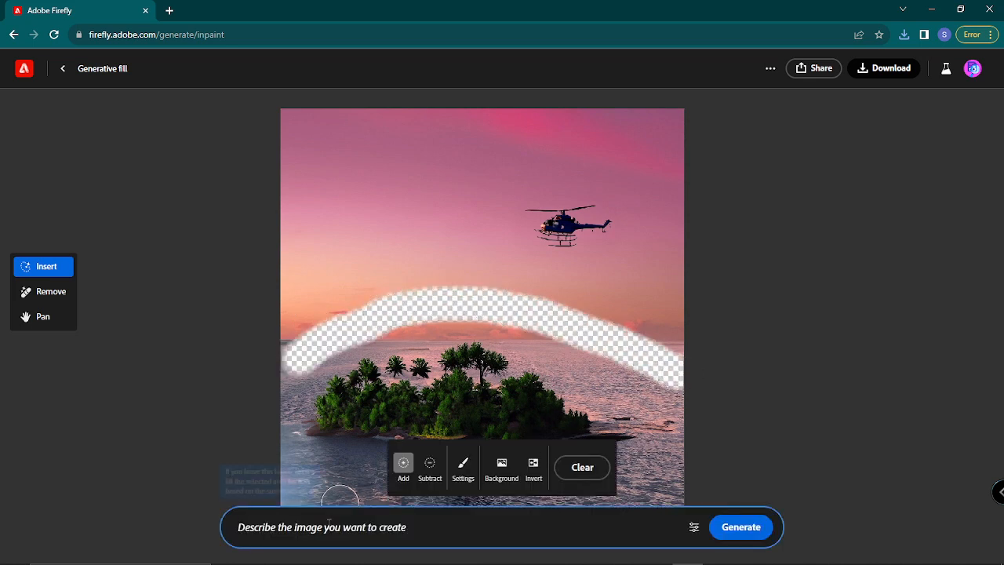
pyautogui.write('rainbow')
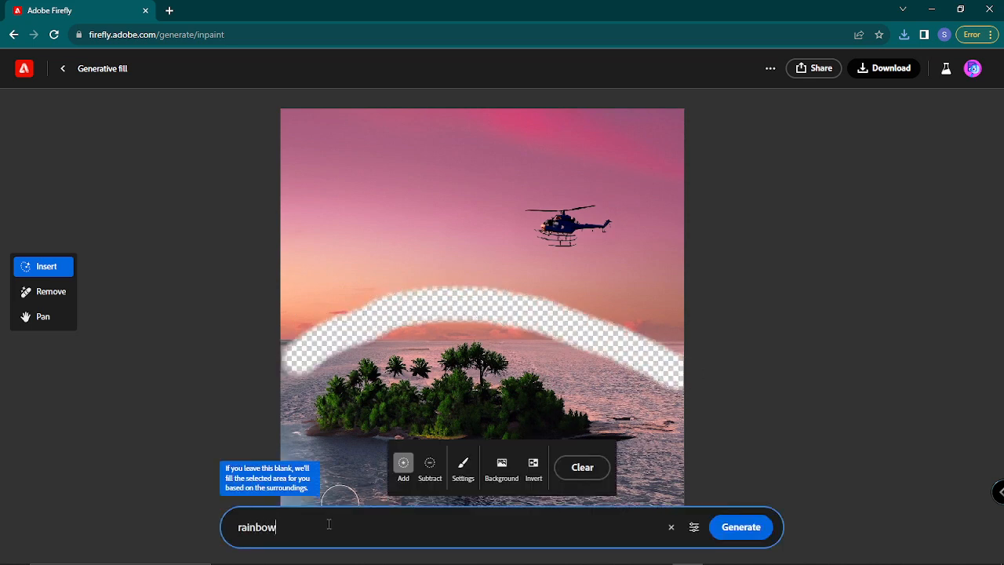
pyautogui.write('beautiful')
pyautogui.press('Return')
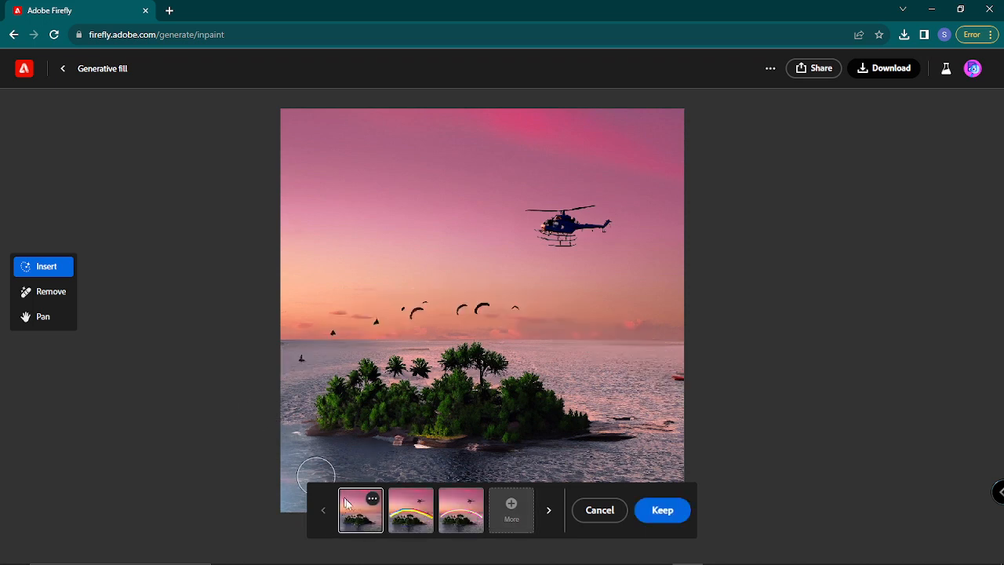
# - Compare the variations generated for the arc and keep the first one, with small flying shapes instead of a rainbow
pyautogui.click(421, 516)
pyautogui.click(471, 511)
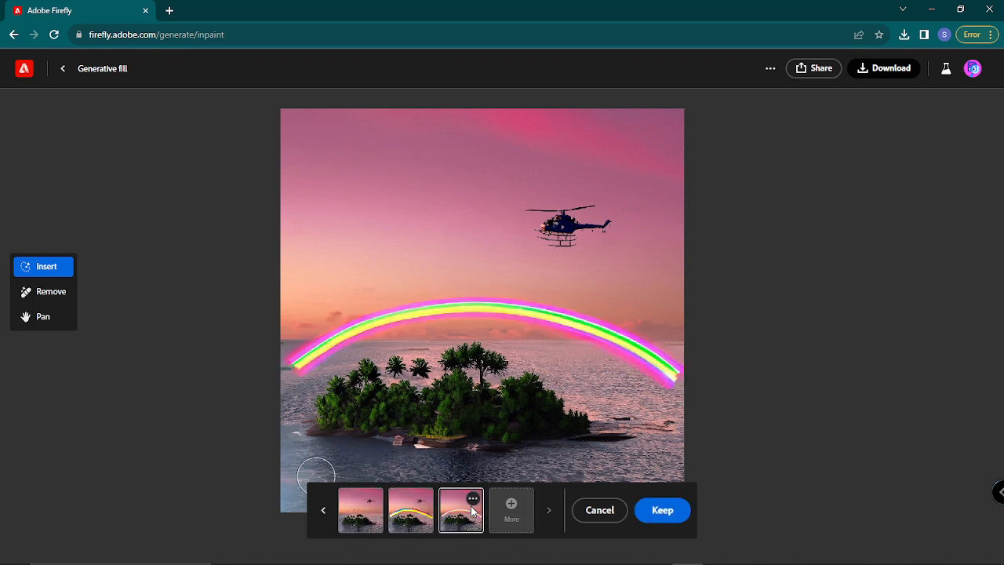
pyautogui.click(365, 516)
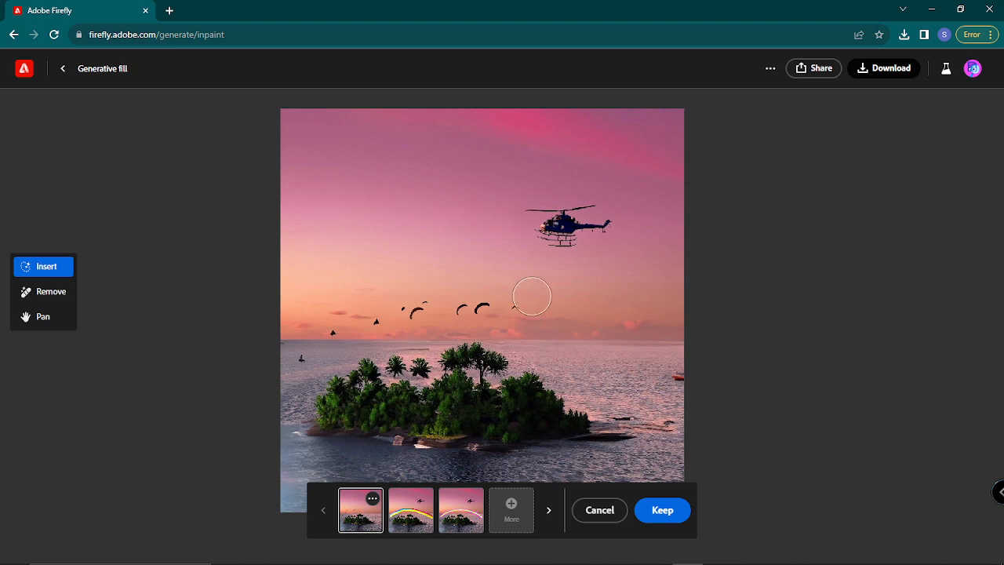
pyautogui.click(662, 510)
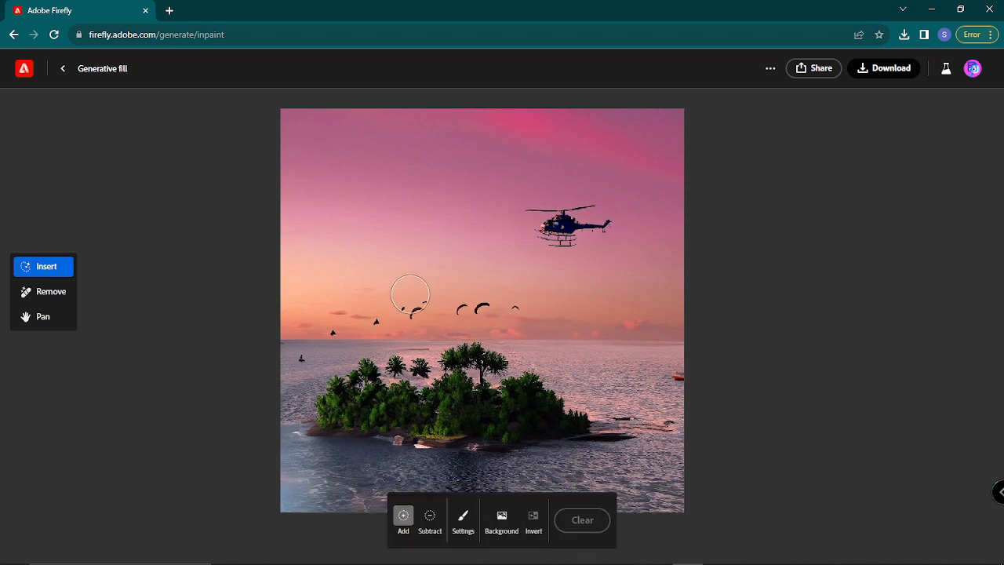
# - Brush a small oval patch on the water to the lower right of the island and generate a "shark" in it
pyautogui.scroll(-3, 599, 377)
pyautogui.scroll(3, 599, 377)
pyautogui.moveTo(549, 356); pyautogui.dragTo(592, 351)
pyautogui.click(336, 523)
pyautogui.write('s')
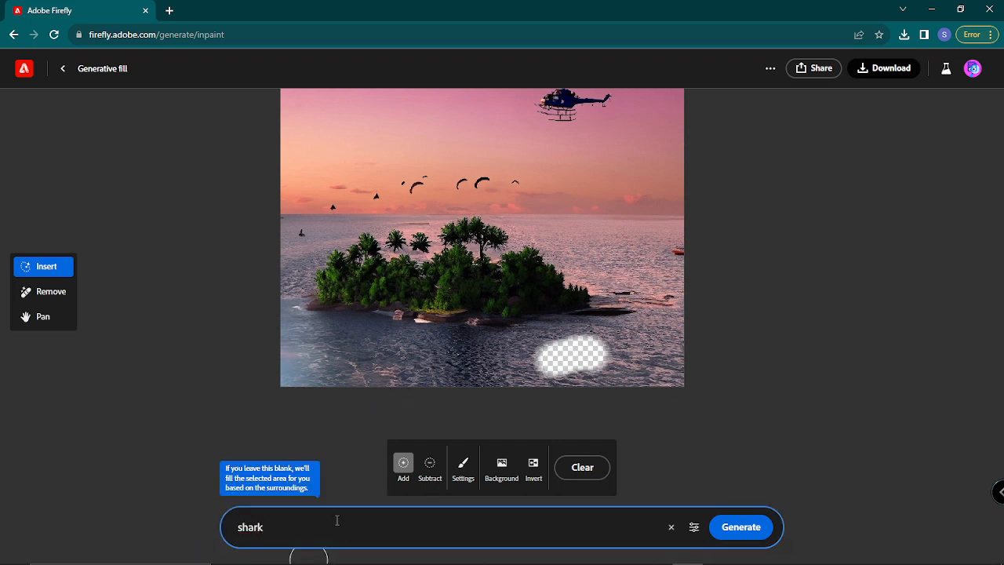
pyautogui.write('hark')
pyautogui.press('Return')
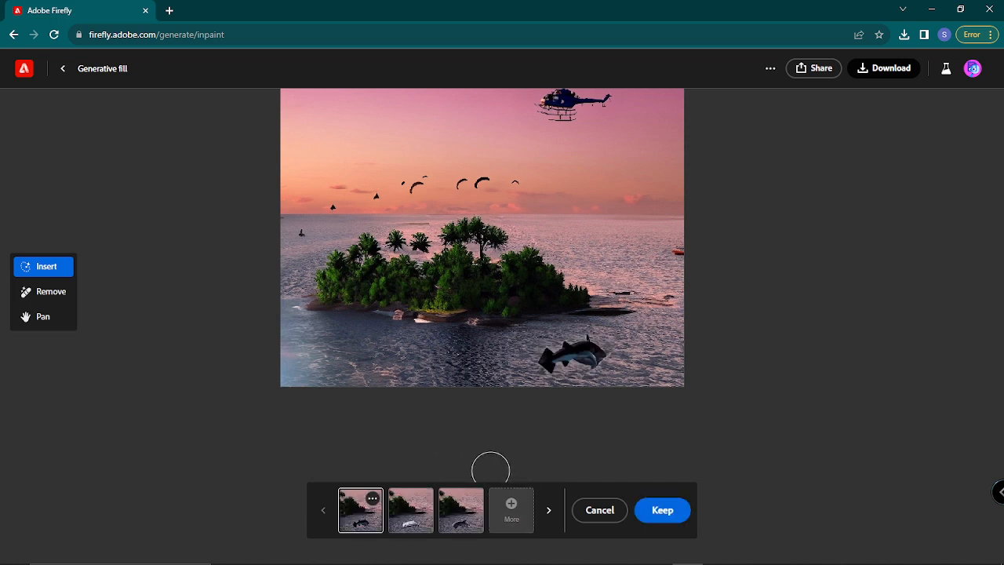
# - Compare the shark variations and keep the first one
pyautogui.click(398, 513)
pyautogui.click(461, 515)
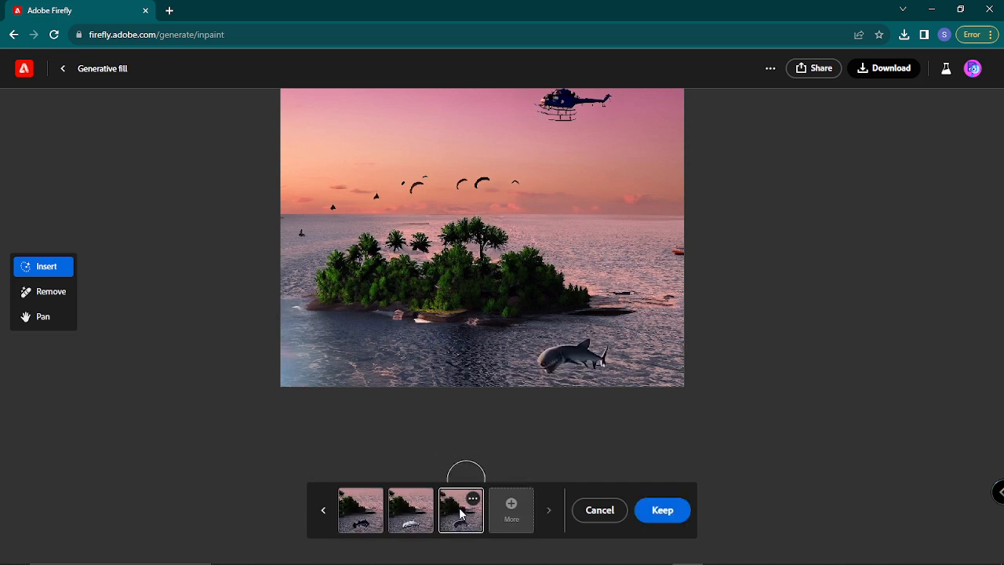
pyautogui.click(360, 524)
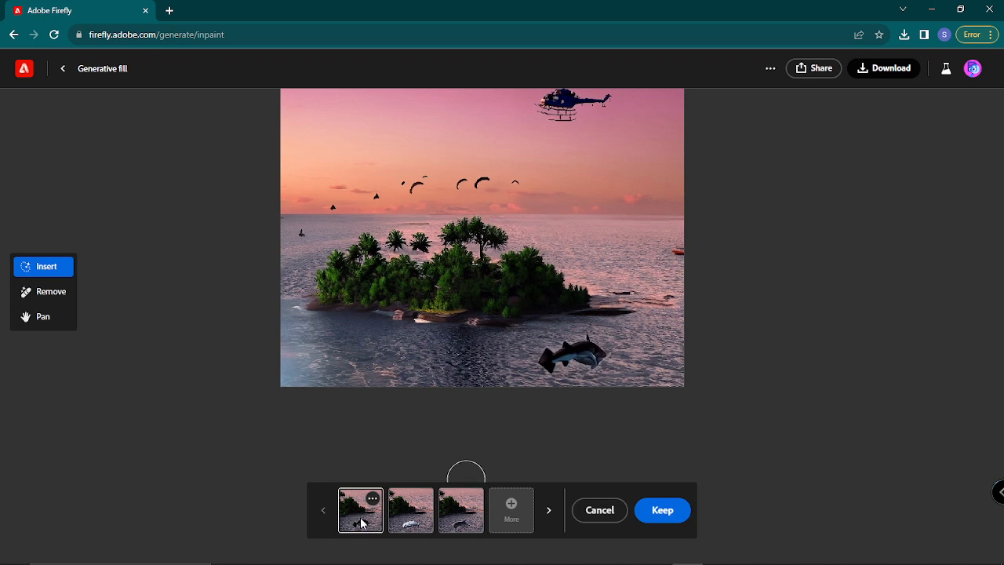
pyautogui.click(662, 509)
# - Brush over the shark with the Remove tool, erase it from the water and return to the Insert tool
pyautogui.click(43, 291)
pyautogui.moveTo(543, 362); pyautogui.dragTo(592, 349)
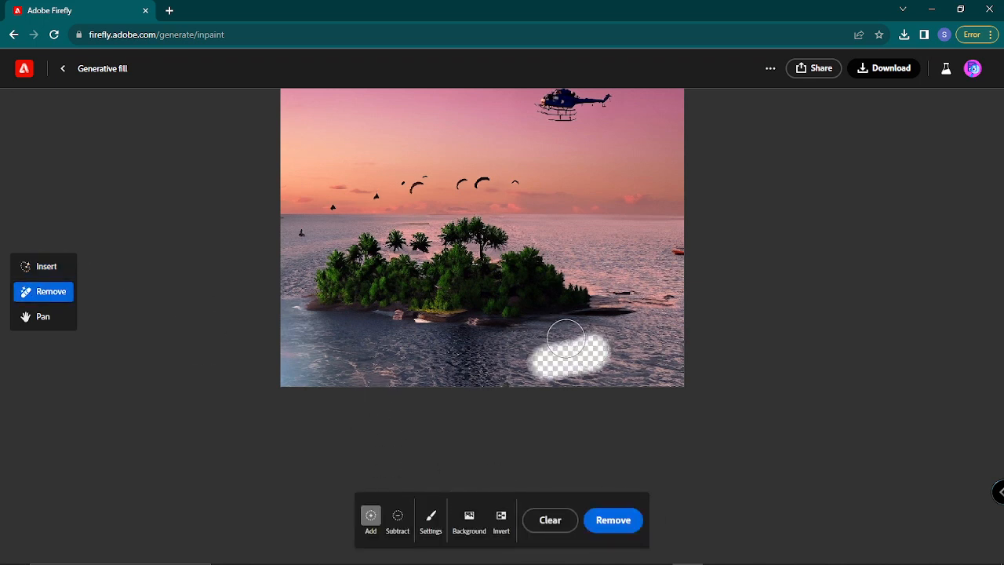
pyautogui.click(617, 535)
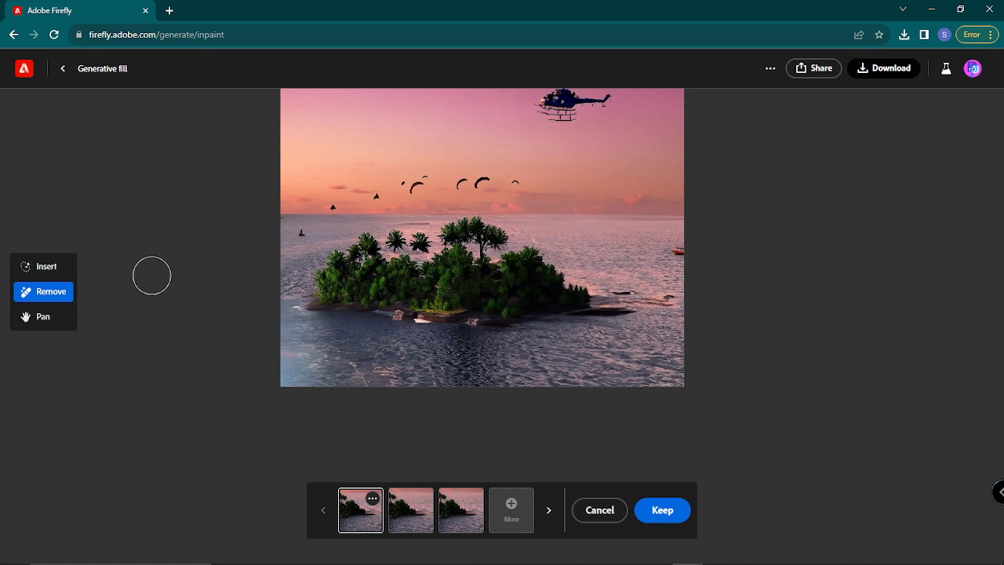
pyautogui.click(47, 266)
pyautogui.click(594, 349)
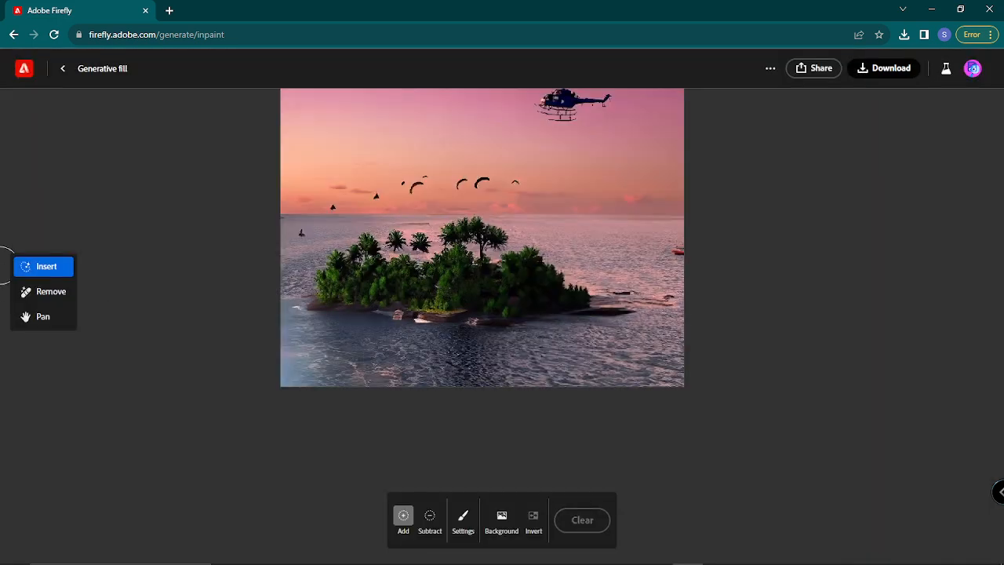
# - Brush a wide peak-shaped area on the horizon beneath the helicopter and generate a beautiful mountain in it
pyautogui.moveTo(549, 205)
pyautogui.mouseDown()
pyautogui.moveTo(614, 180)
pyautogui.moveTo(662, 203)
pyautogui.moveTo(548, 200)
pyautogui.mouseUp()
pyautogui.click(382, 521)
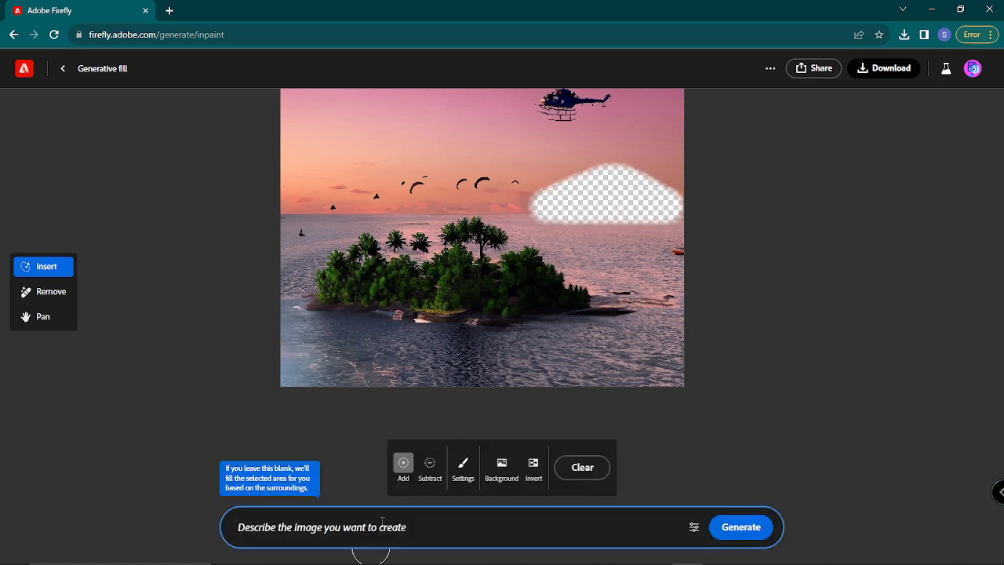
pyautogui.write('beautifull mou')
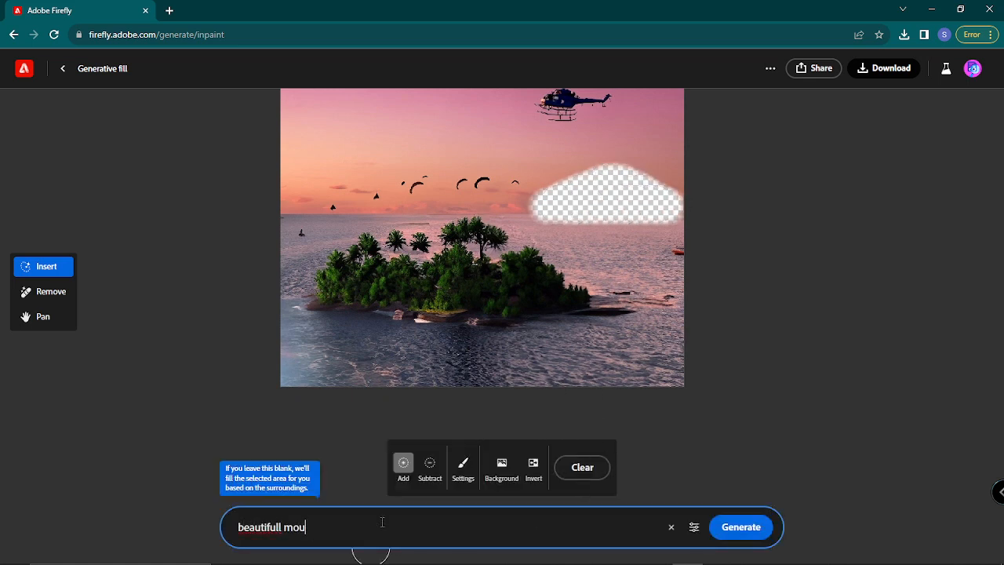
pyautogui.click(741, 533)
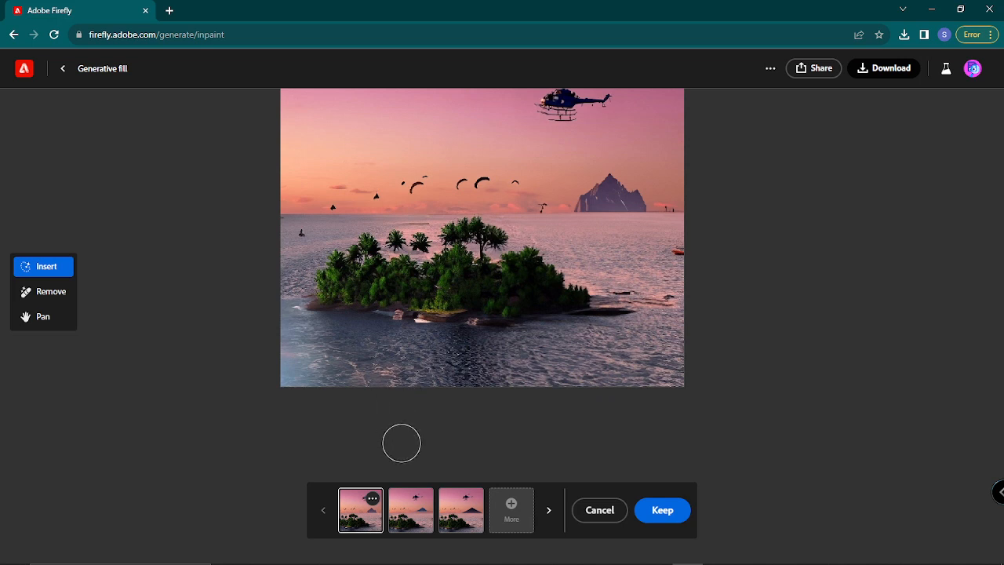
# - Compare the mountain variations and keep the second one, with the bluish peak in mist
pyautogui.click(405, 529)
pyautogui.click(462, 518)
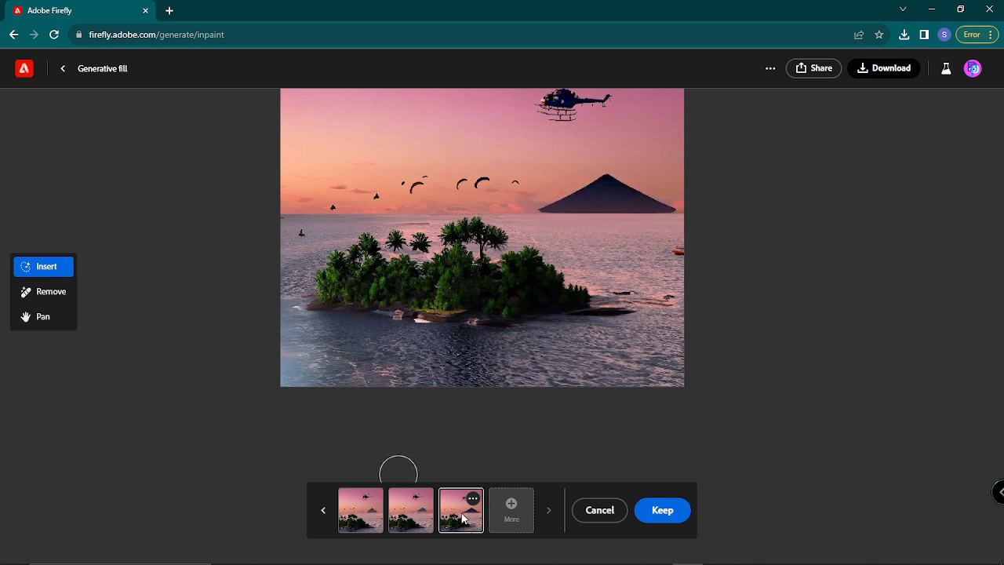
pyautogui.click(389, 517)
pyautogui.click(350, 525)
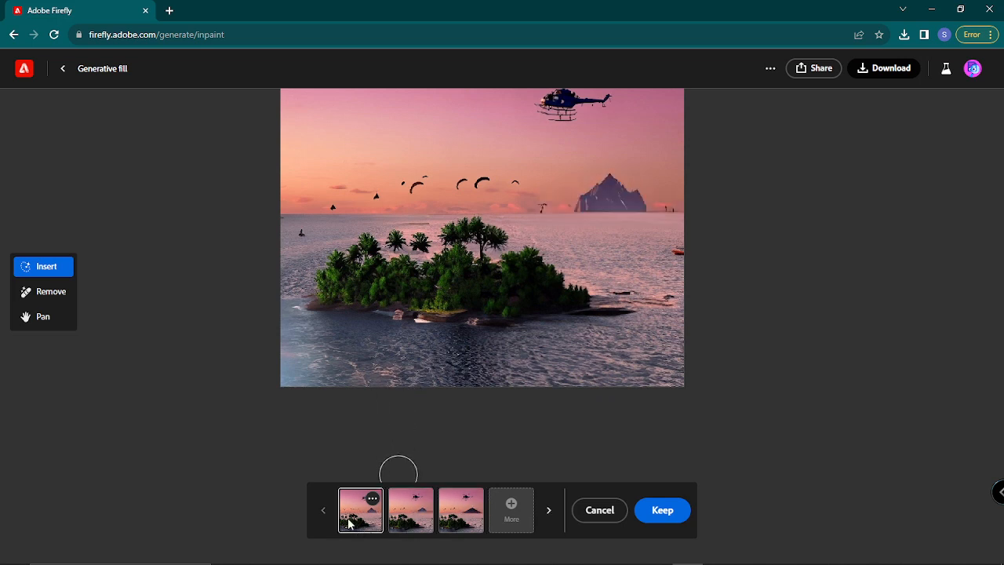
pyautogui.click(411, 518)
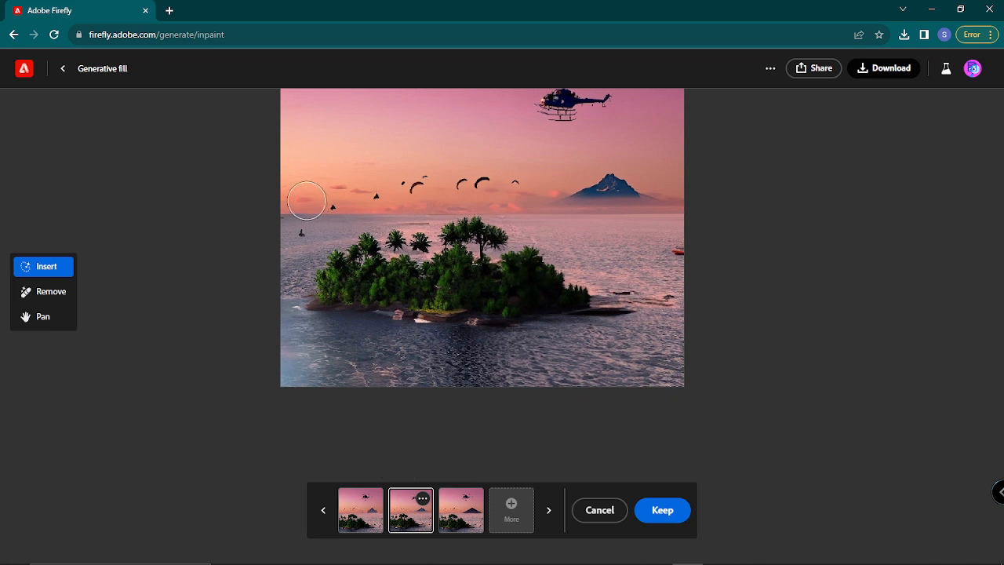
pyautogui.click(666, 511)
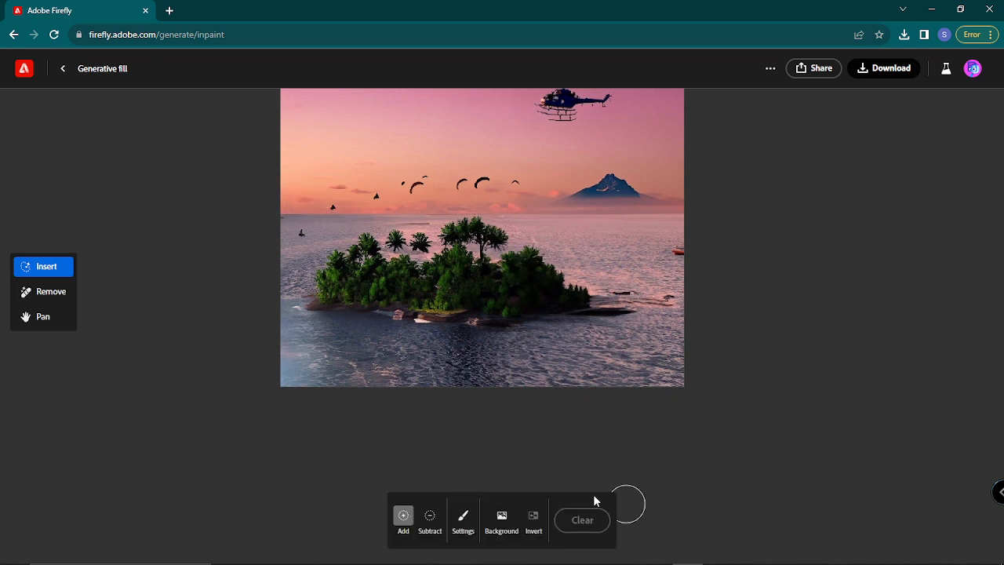
# - Brush a half-dome on the horizon to the upper left of the island and generate "sun down" in it
pyautogui.moveTo(315, 202)
pyautogui.mouseDown()
pyautogui.moveTo(338, 191)
pyautogui.moveTo(368, 201)
pyautogui.moveTo(311, 195)
pyautogui.moveTo(322, 180)
pyautogui.moveTo(368, 190)
pyautogui.moveTo(381, 205)
pyautogui.moveTo(294, 202)
pyautogui.mouseUp()
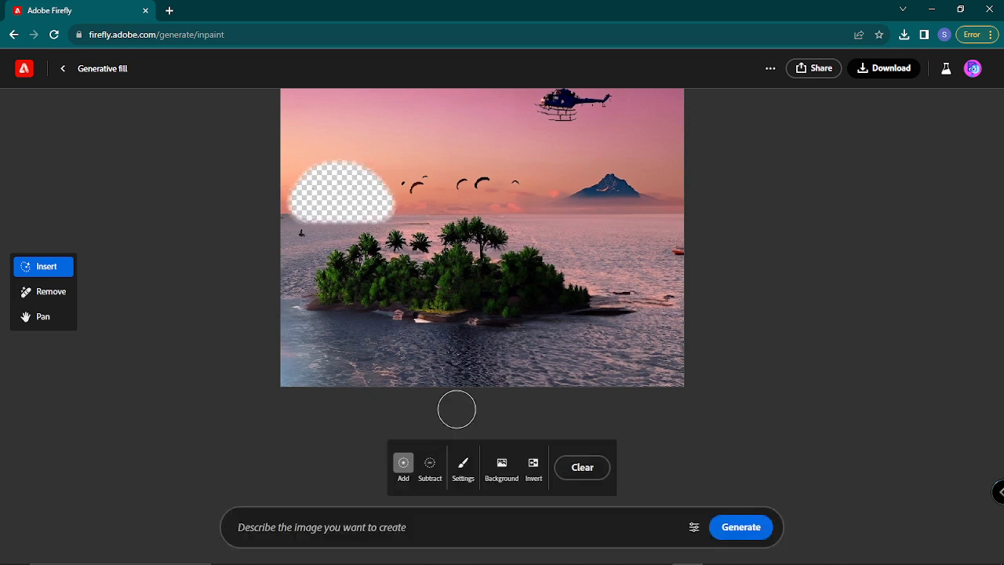
pyautogui.write('su')
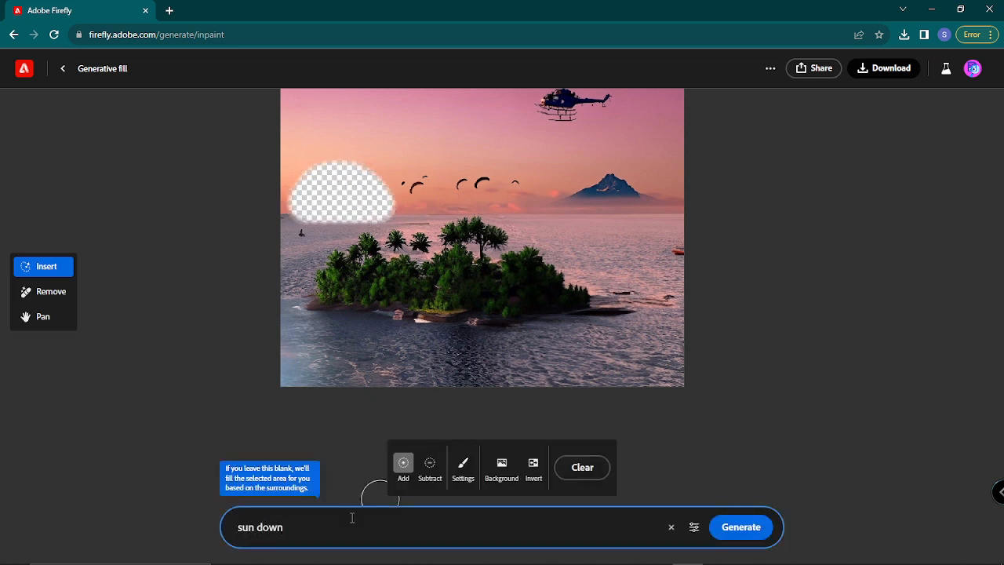
pyautogui.write('n down')
pyautogui.click(737, 526)
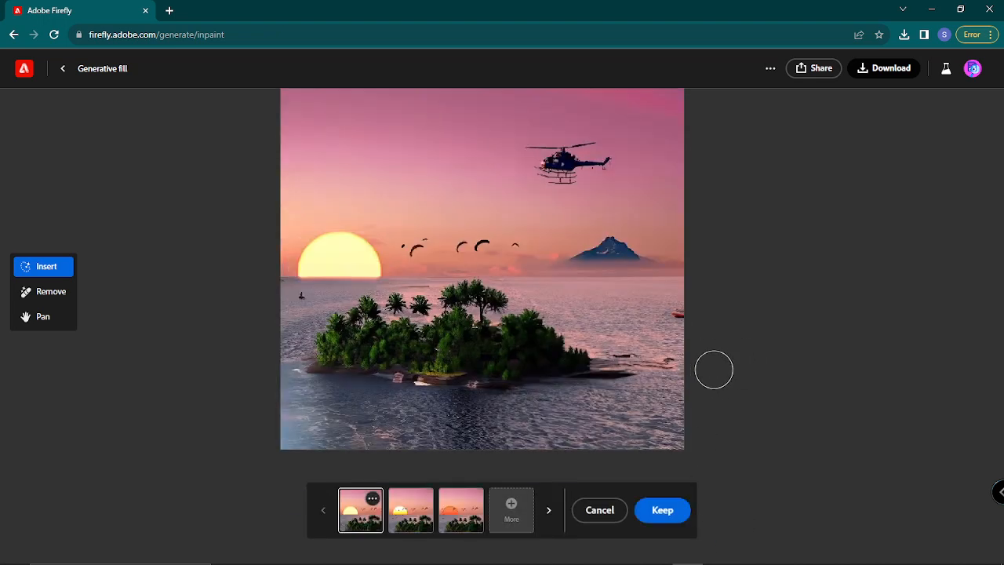
# - Compare the setting sun variations and keep the second one, with small birds in front of the sun
pyautogui.click(409, 518)
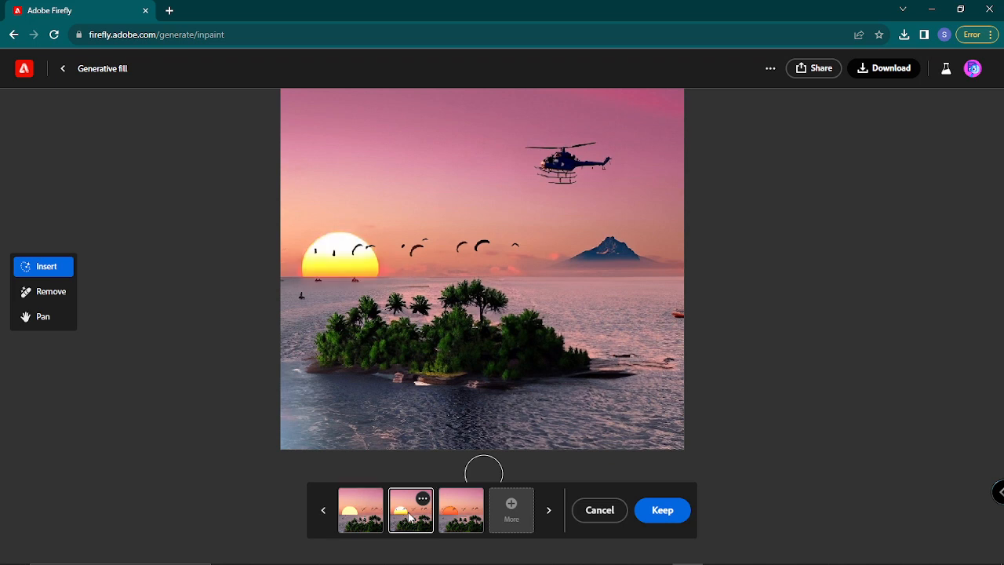
pyautogui.click(473, 517)
pyautogui.click(372, 519)
pyautogui.click(410, 517)
pyautogui.click(658, 513)
# - Brush four separate cloud-shaped patches across the sky above and beside the helicopter
pyautogui.scroll(2, 376, 336)
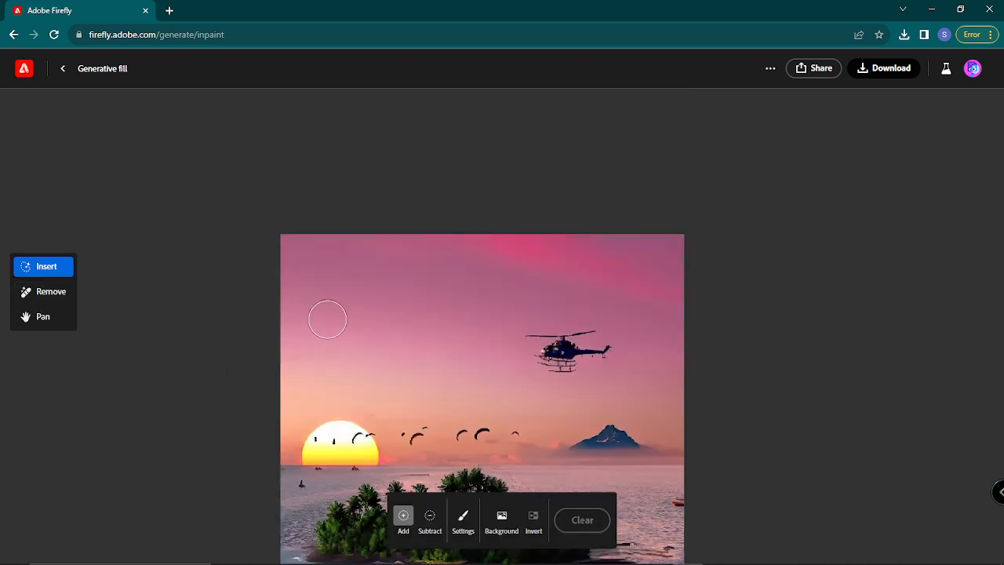
pyautogui.moveTo(329, 314); pyautogui.dragTo(374, 308)
pyautogui.moveTo(441, 283); pyautogui.dragTo(559, 281)
pyautogui.moveTo(668, 283)
pyautogui.mouseDown()
pyautogui.moveTo(649, 296)
pyautogui.moveTo(658, 294)
pyautogui.mouseUp()
pyautogui.moveTo(442, 358); pyautogui.dragTo(394, 379)
# - Try filling the brushed sky patches with clouds and discard the generated variations
pyautogui.click(479, 539)
pyautogui.write('clo')
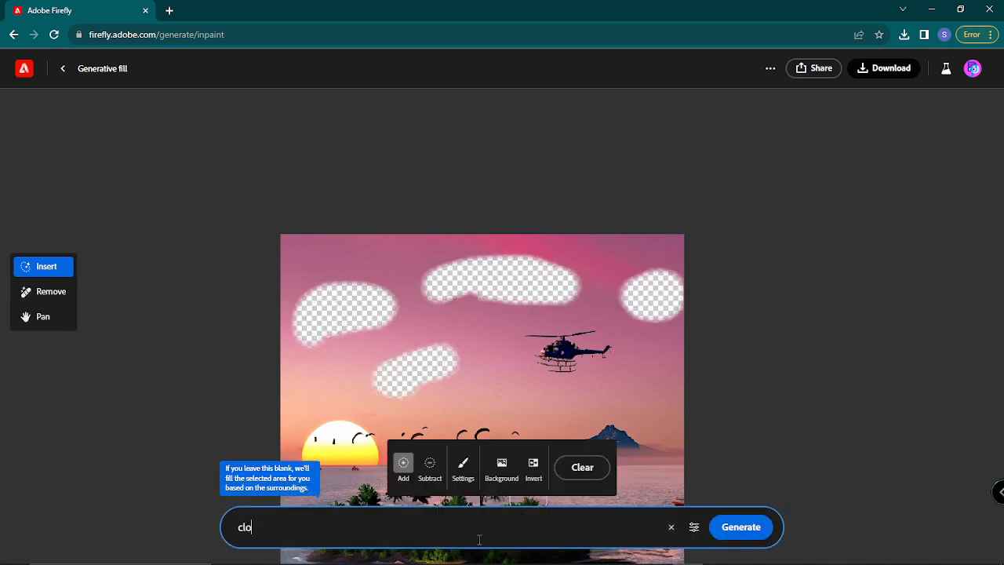
pyautogui.write('ud')
pyautogui.press('Return')
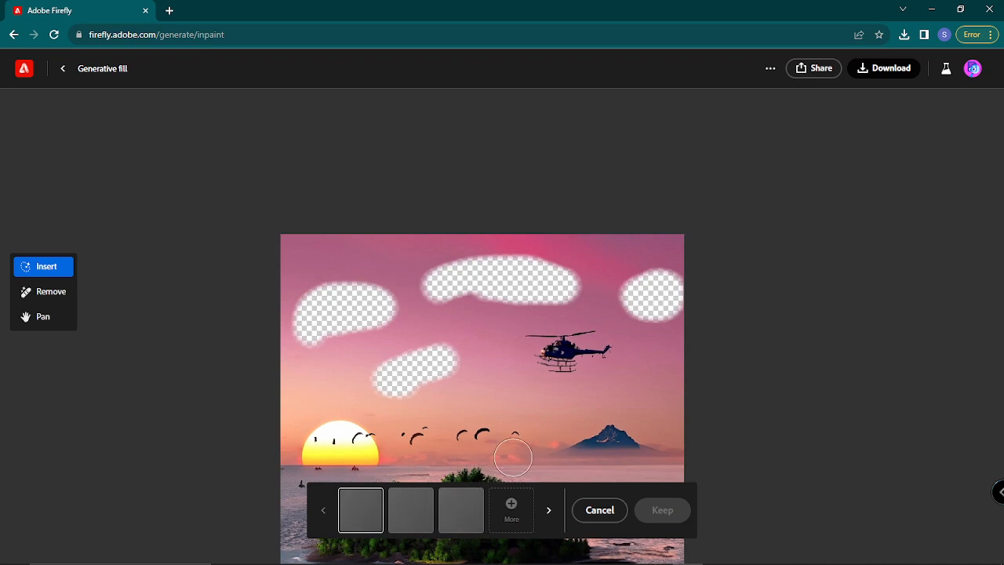
pyautogui.scroll(-2, 523, 446)
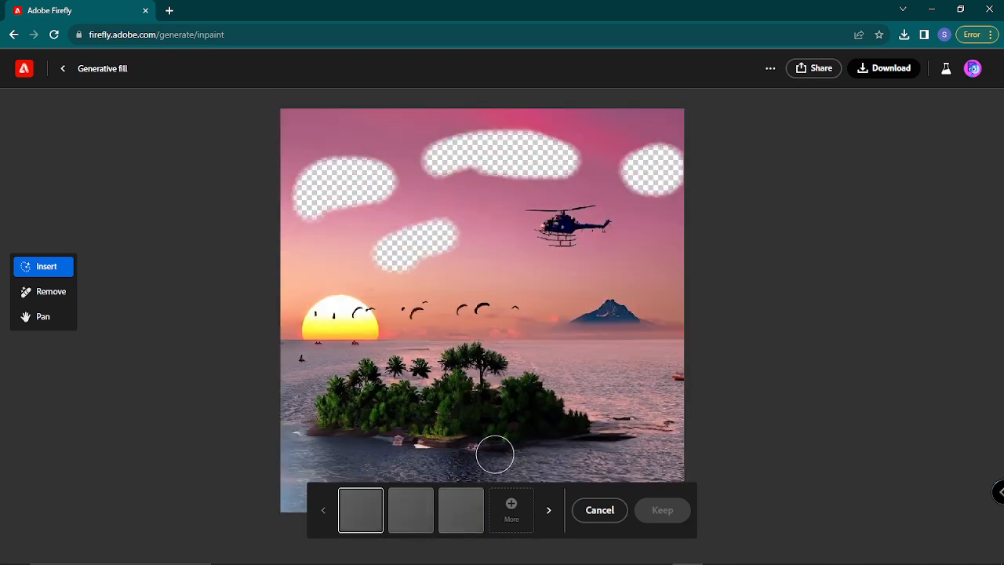
pyautogui.click(413, 516)
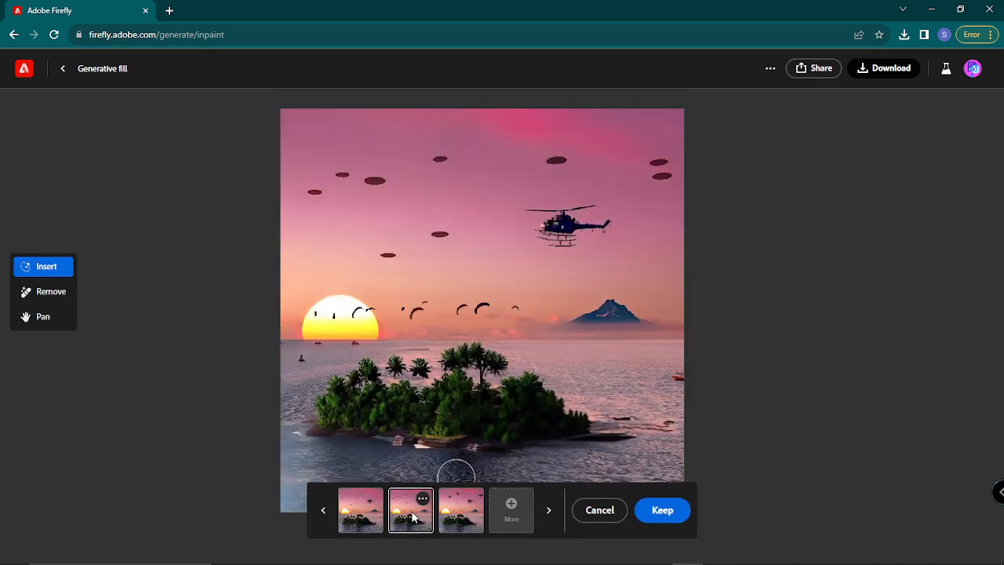
pyautogui.click(466, 514)
pyautogui.click(380, 511)
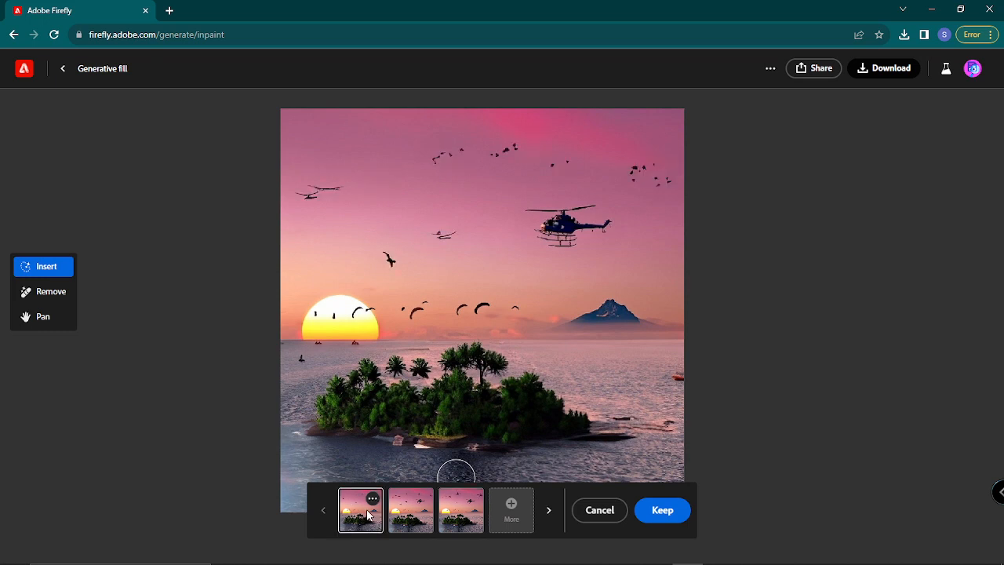
pyautogui.click(594, 509)
# - Revise the cloud prompt, generate again in the same sky patches and keep the first variation, with white clouds
pyautogui.click(330, 533)
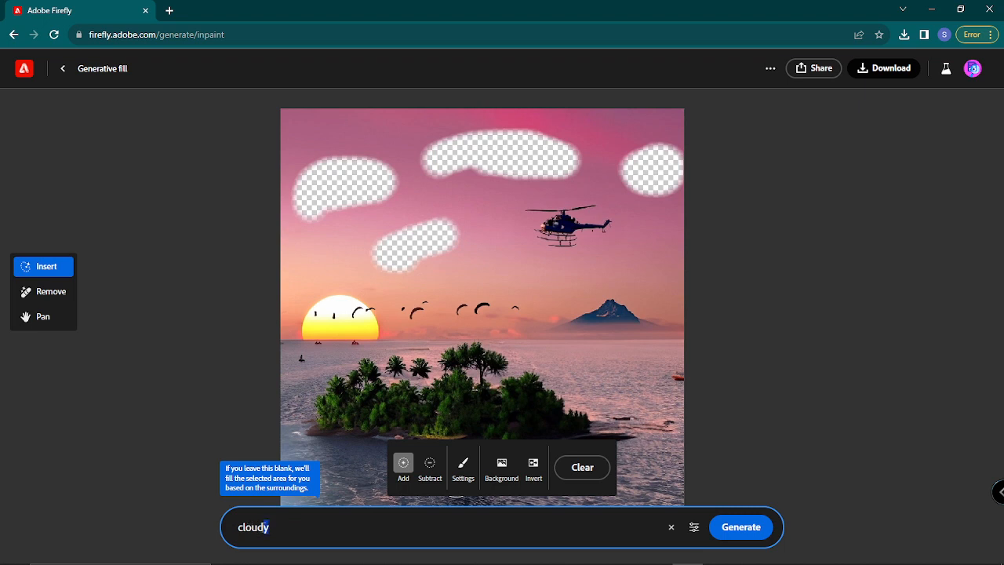
pyautogui.click(740, 526)
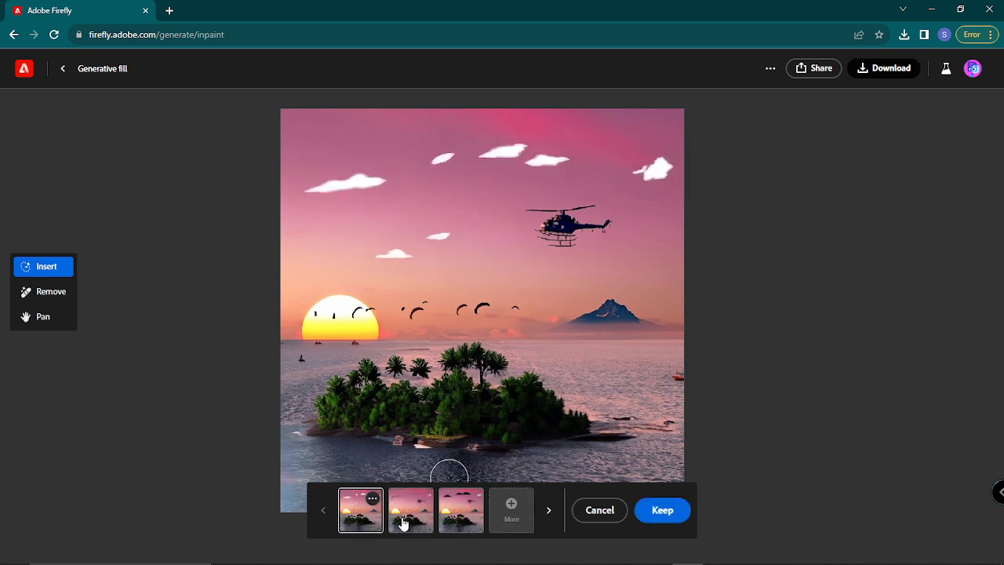
pyautogui.click(402, 523)
pyautogui.click(461, 520)
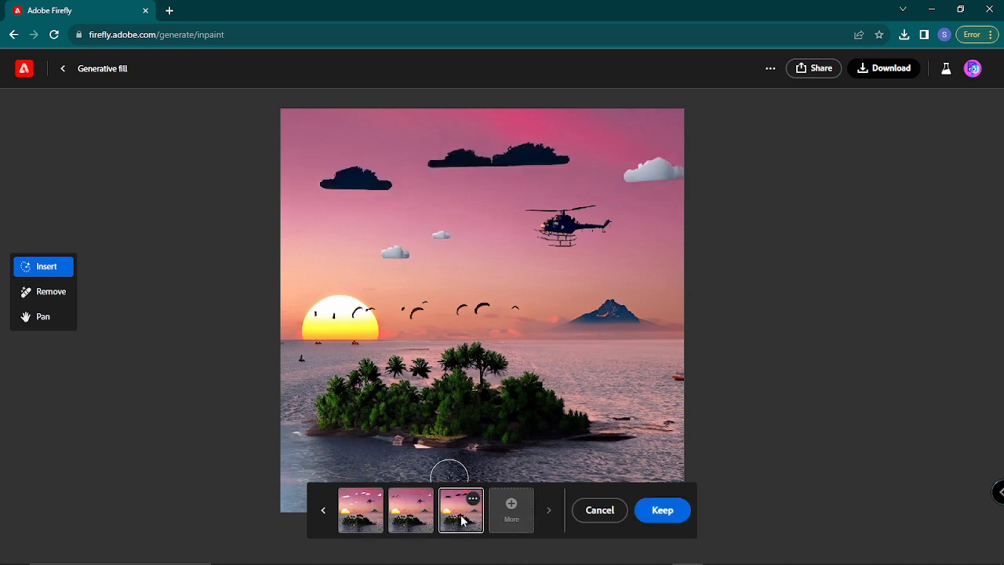
pyautogui.click(357, 523)
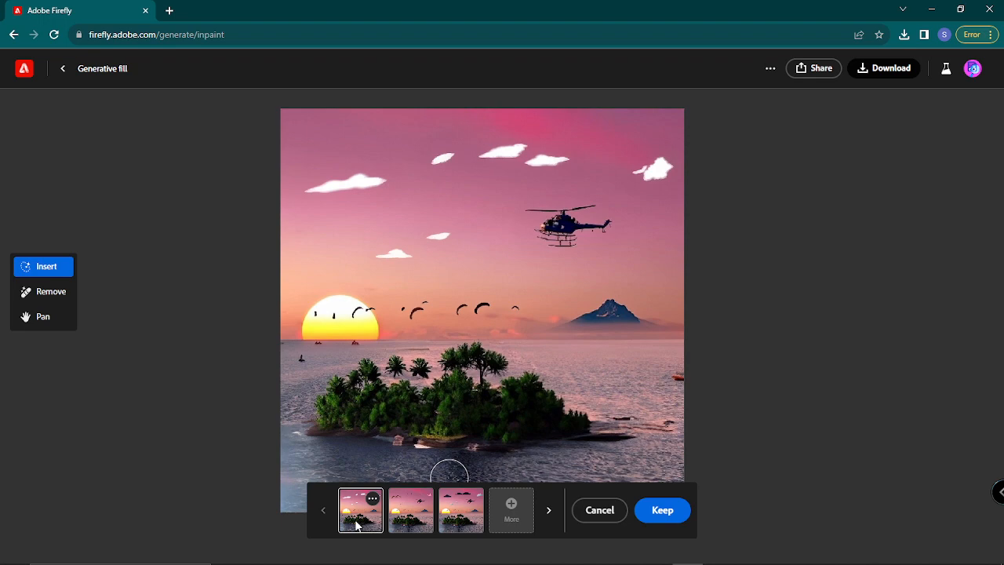
pyautogui.click(666, 511)
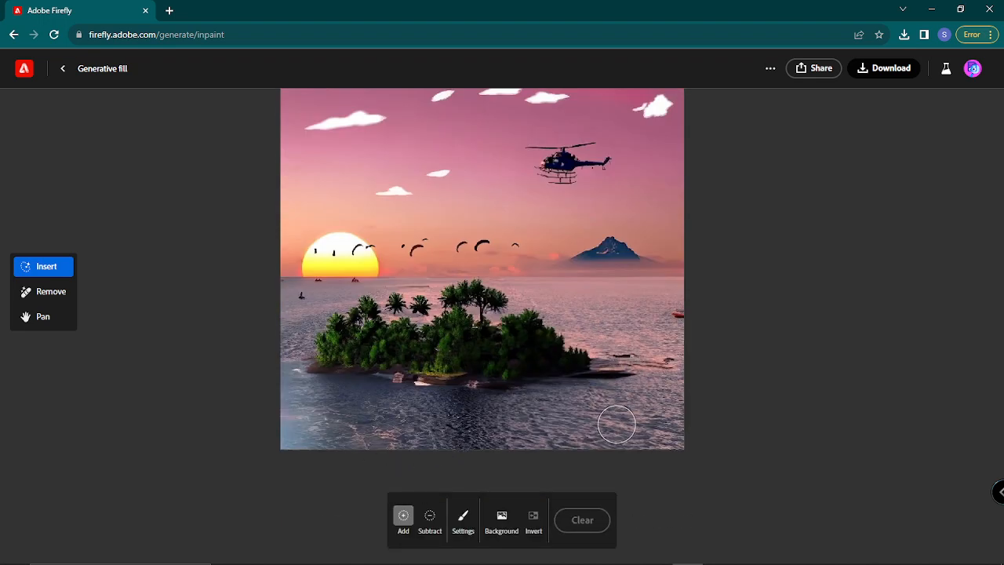
# - Brush a small oval on the water to the lower left of the island and generate "fisherman sailing in the boat"
pyautogui.moveTo(342, 430); pyautogui.dragTo(386, 425)
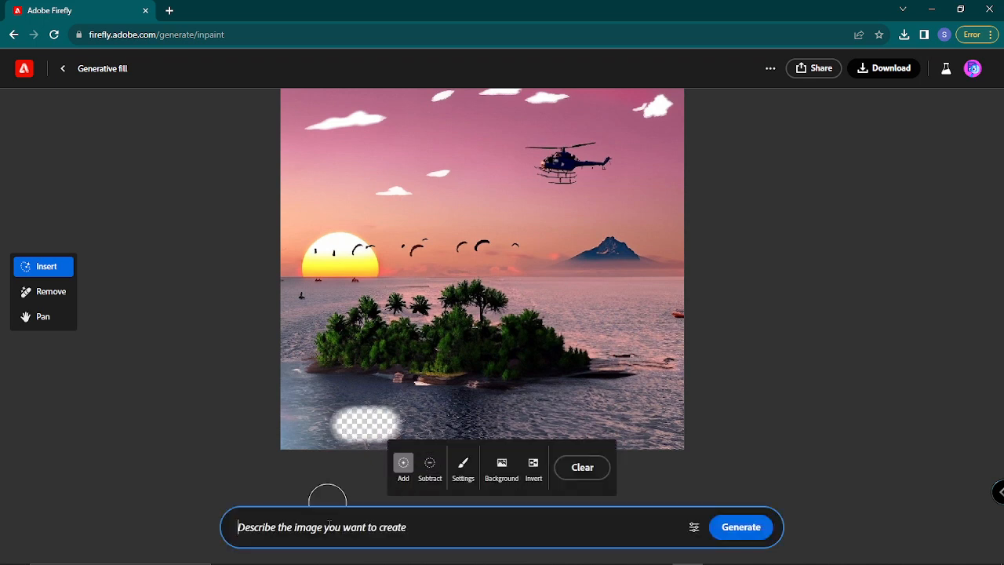
pyautogui.click(340, 526)
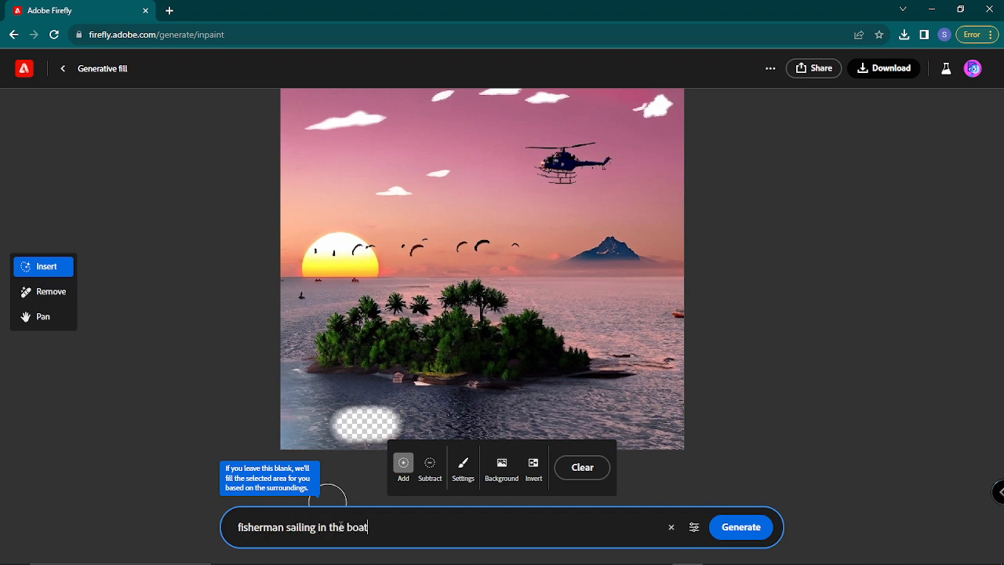
pyautogui.press('Return')
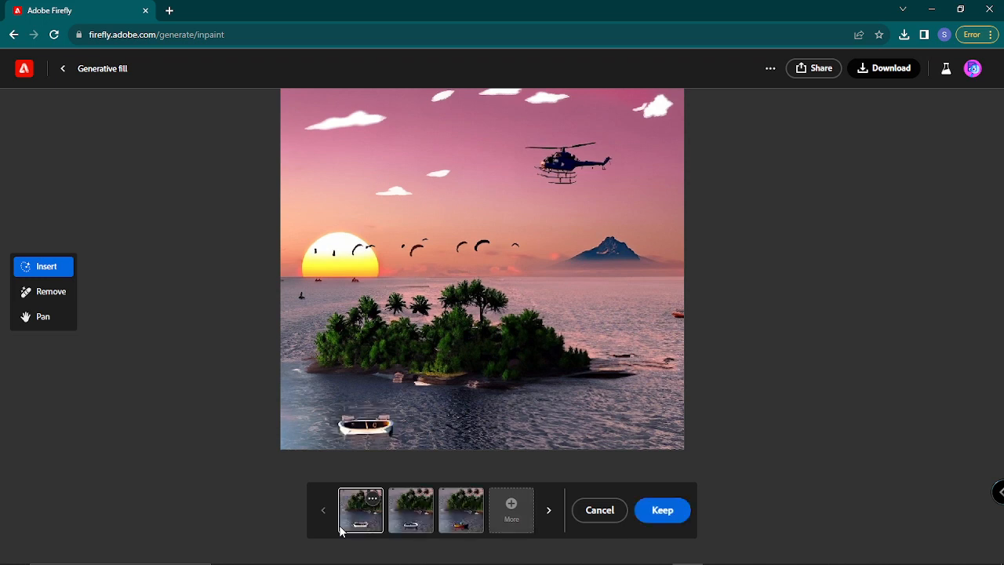
# - Keep the third boat variation, with the fisherman in an orange boat, and download the finished image
pyautogui.click(406, 515)
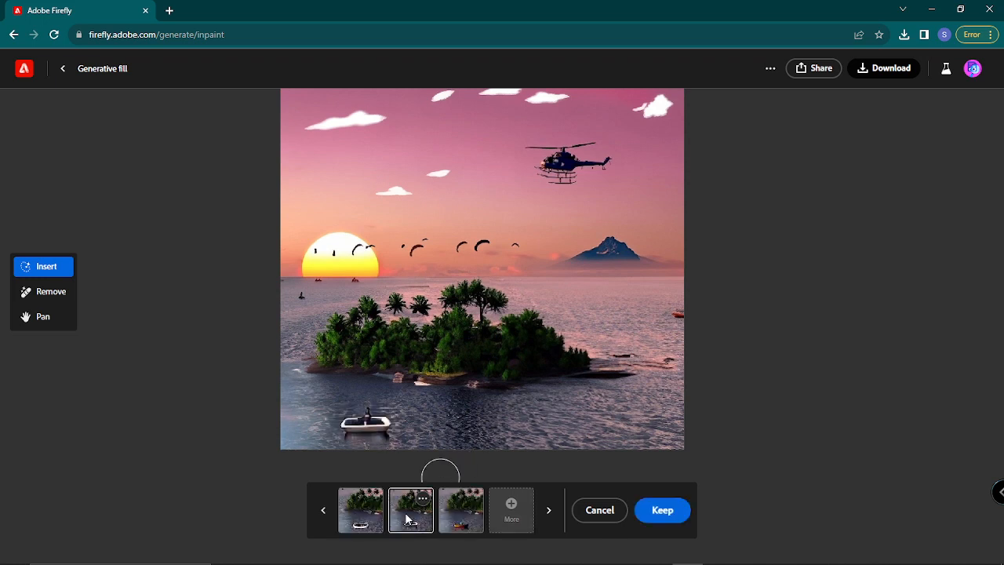
pyautogui.click(465, 519)
pyautogui.click(664, 512)
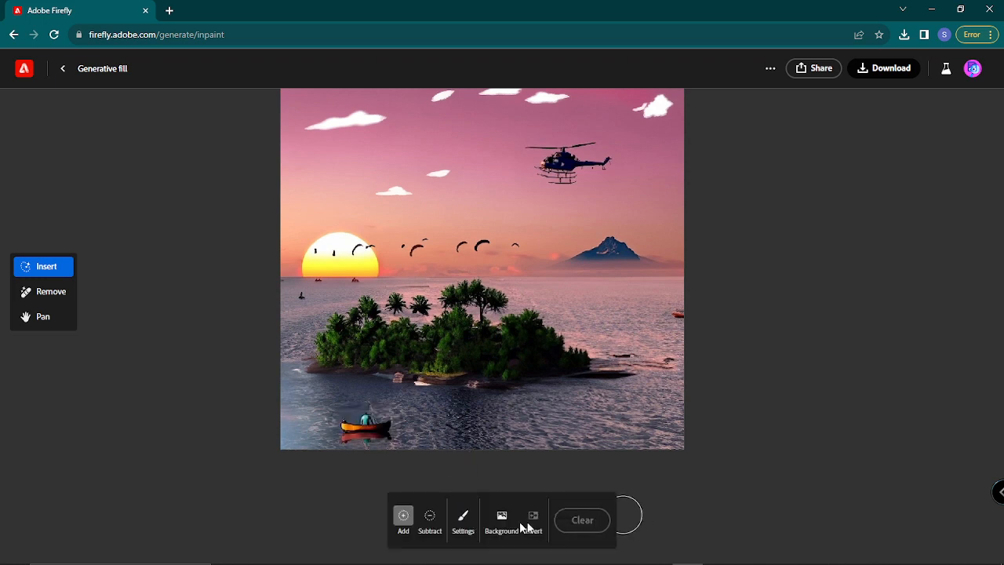
pyautogui.click(885, 75)
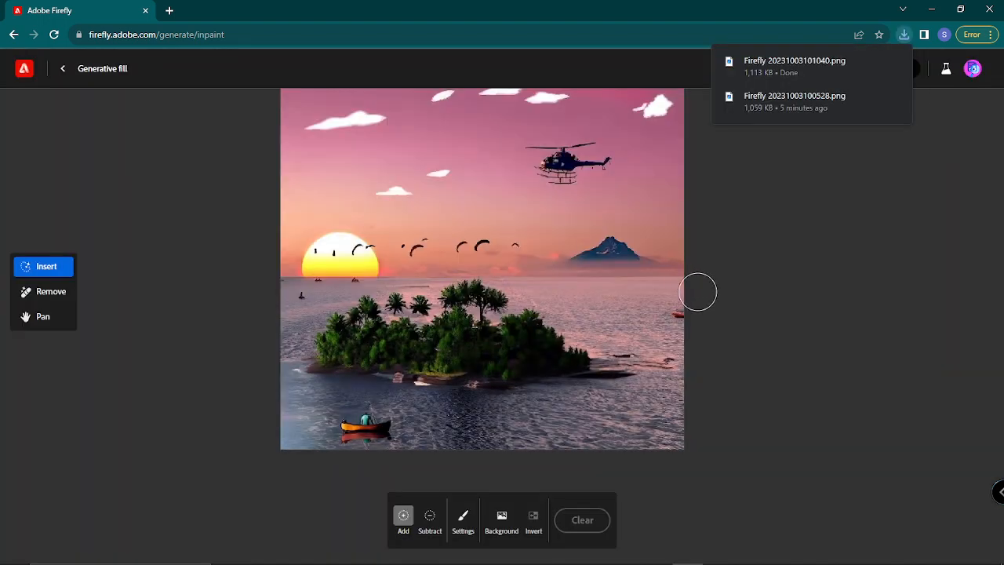